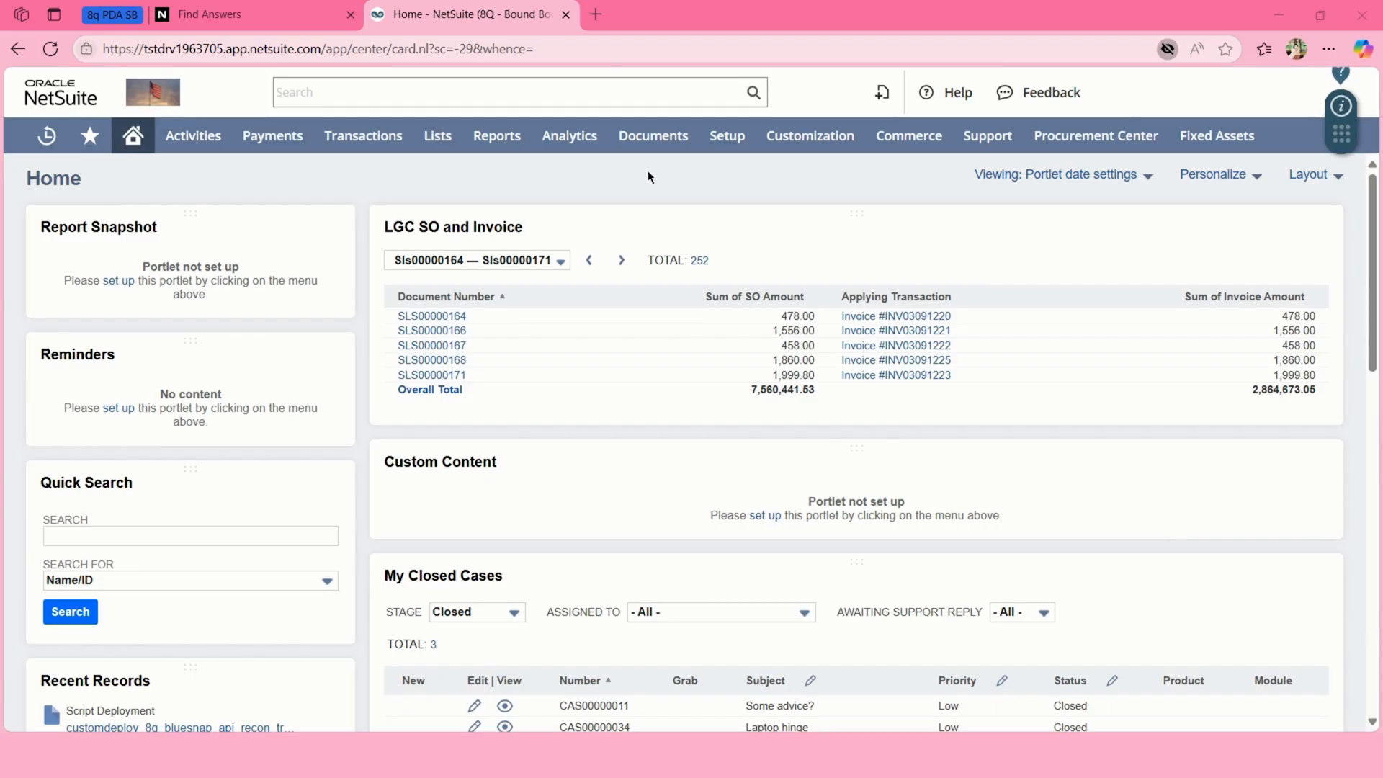
- Add an Analytics portlet from the dashboard's standard personalization content and open its setup
click(1232, 175)
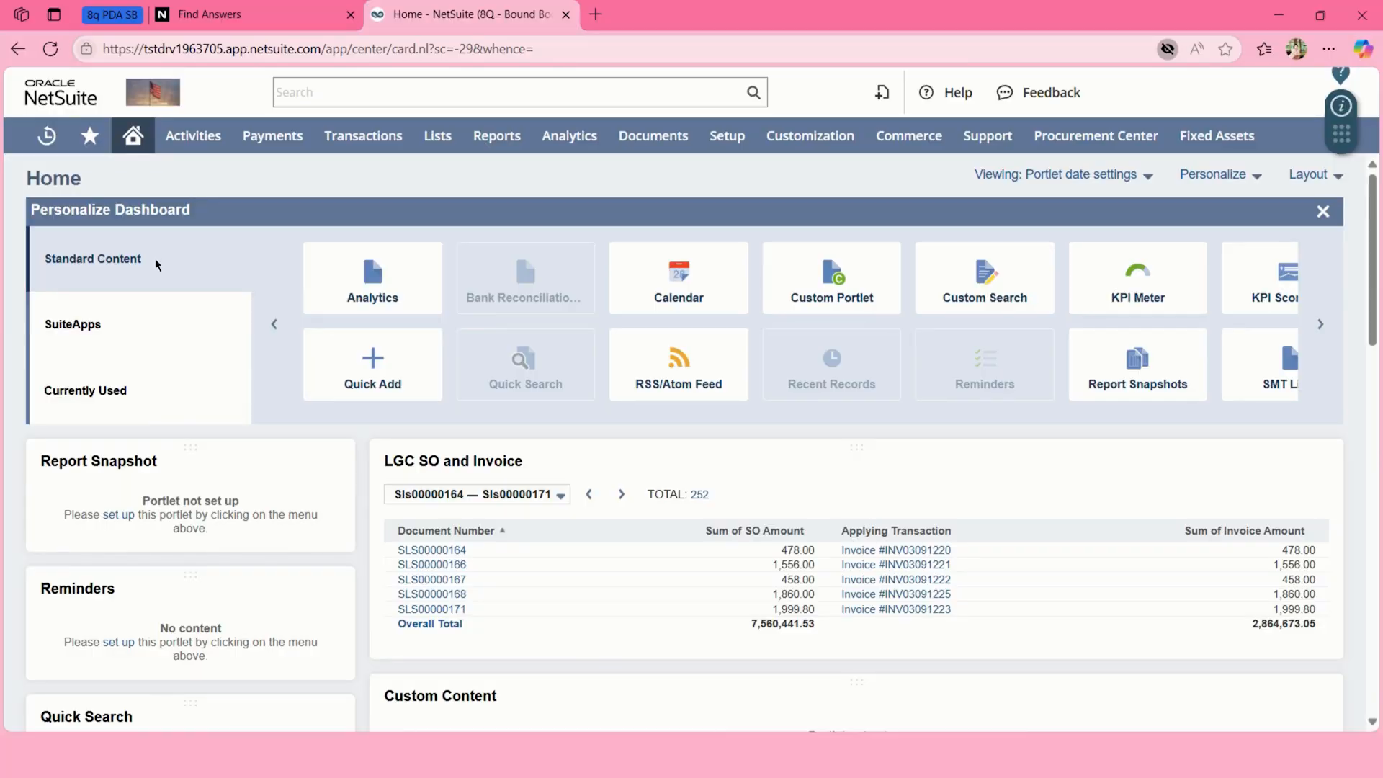
scroll(492, 360, right, 5)
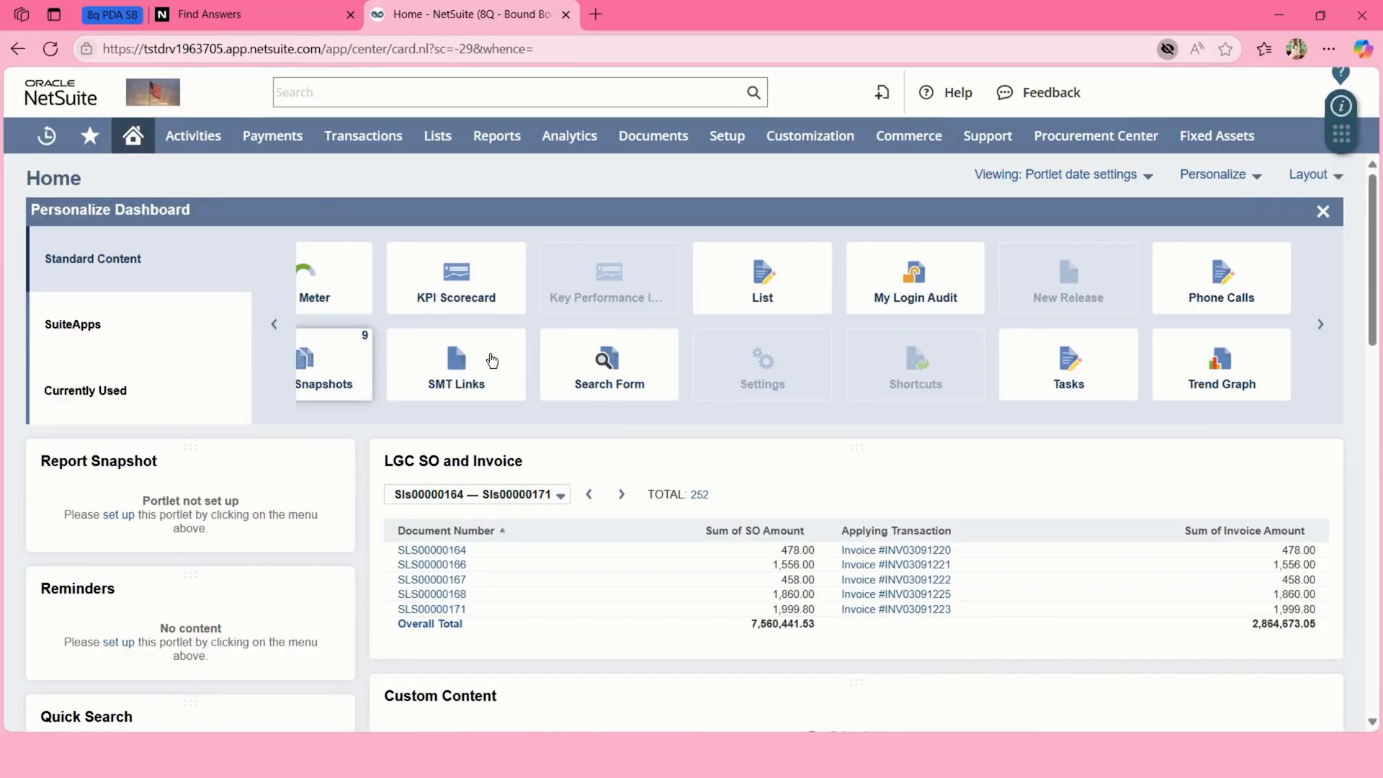
scroll(492, 360, left, 3)
scroll(492, 360, left, 2)
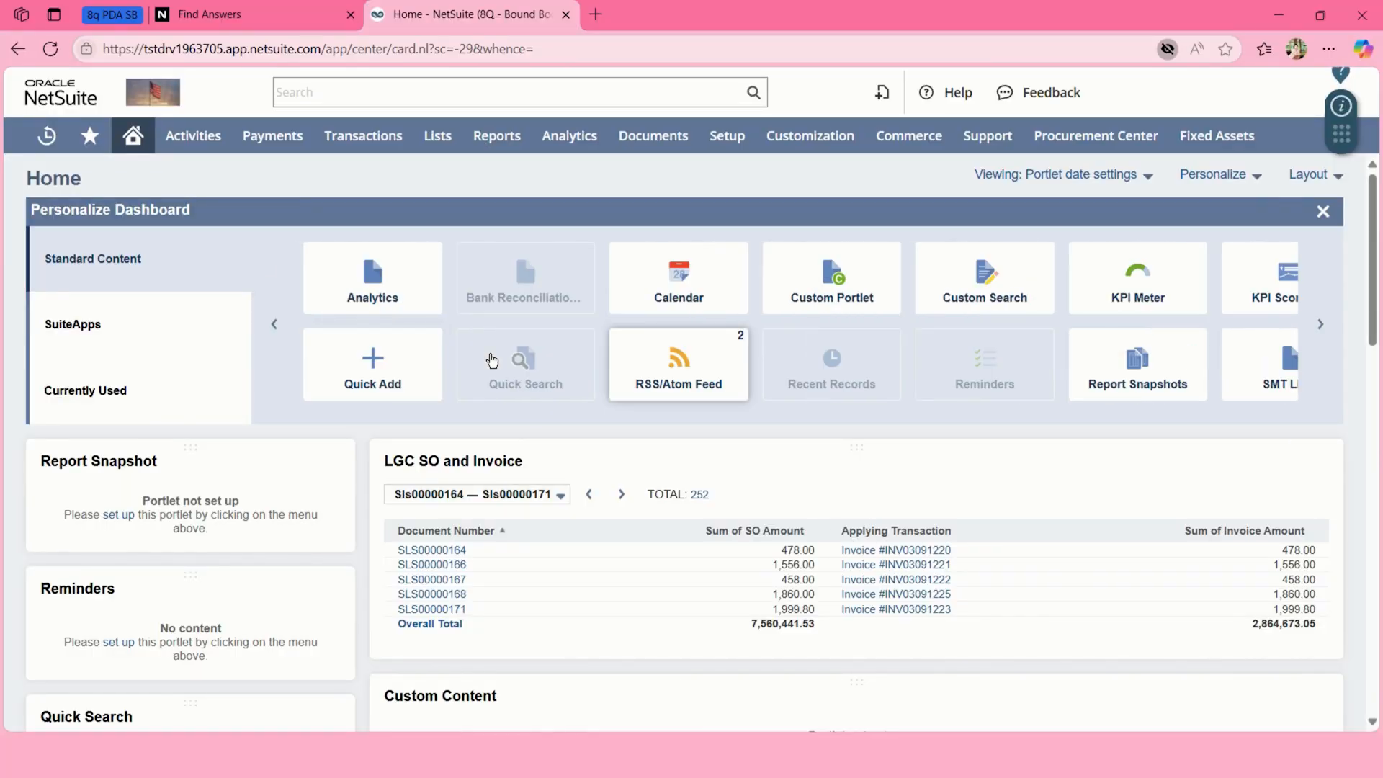
click(410, 299)
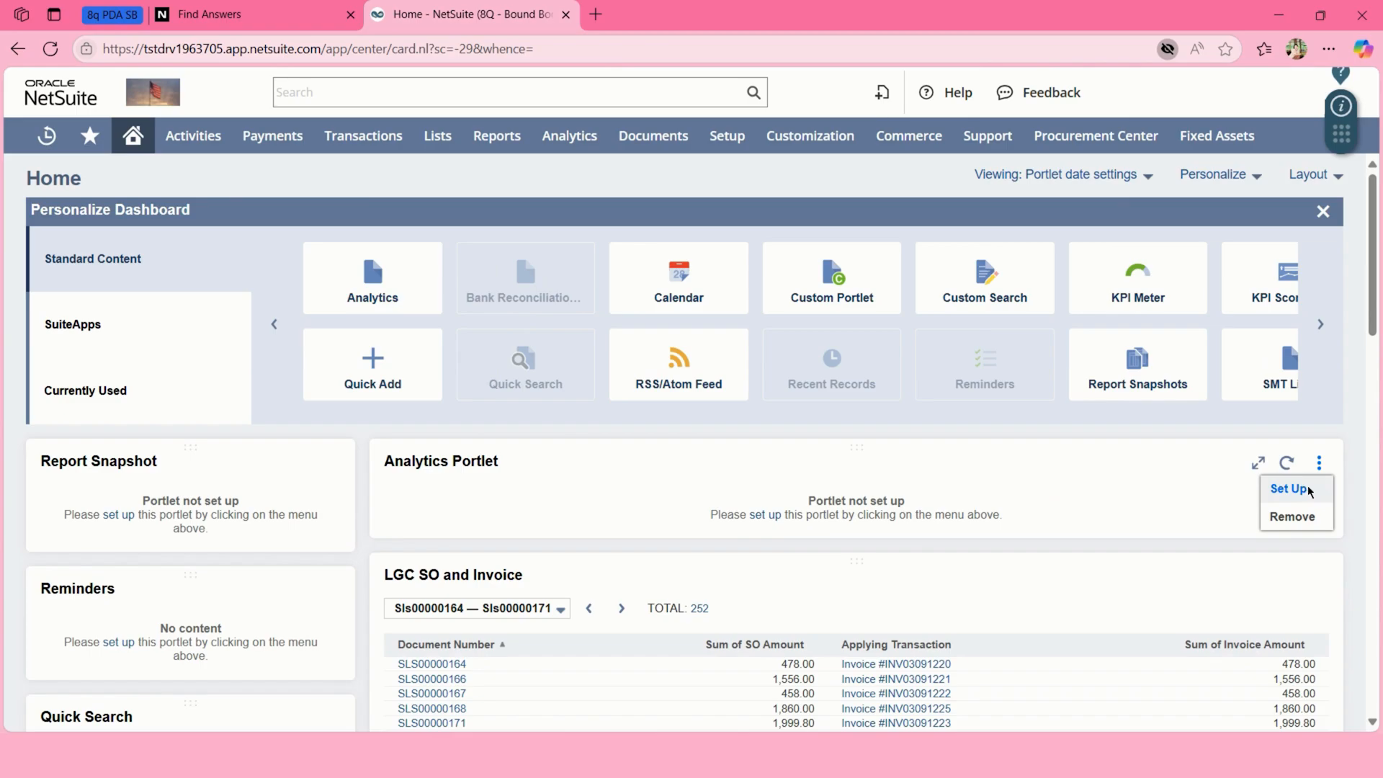
click(1289, 489)
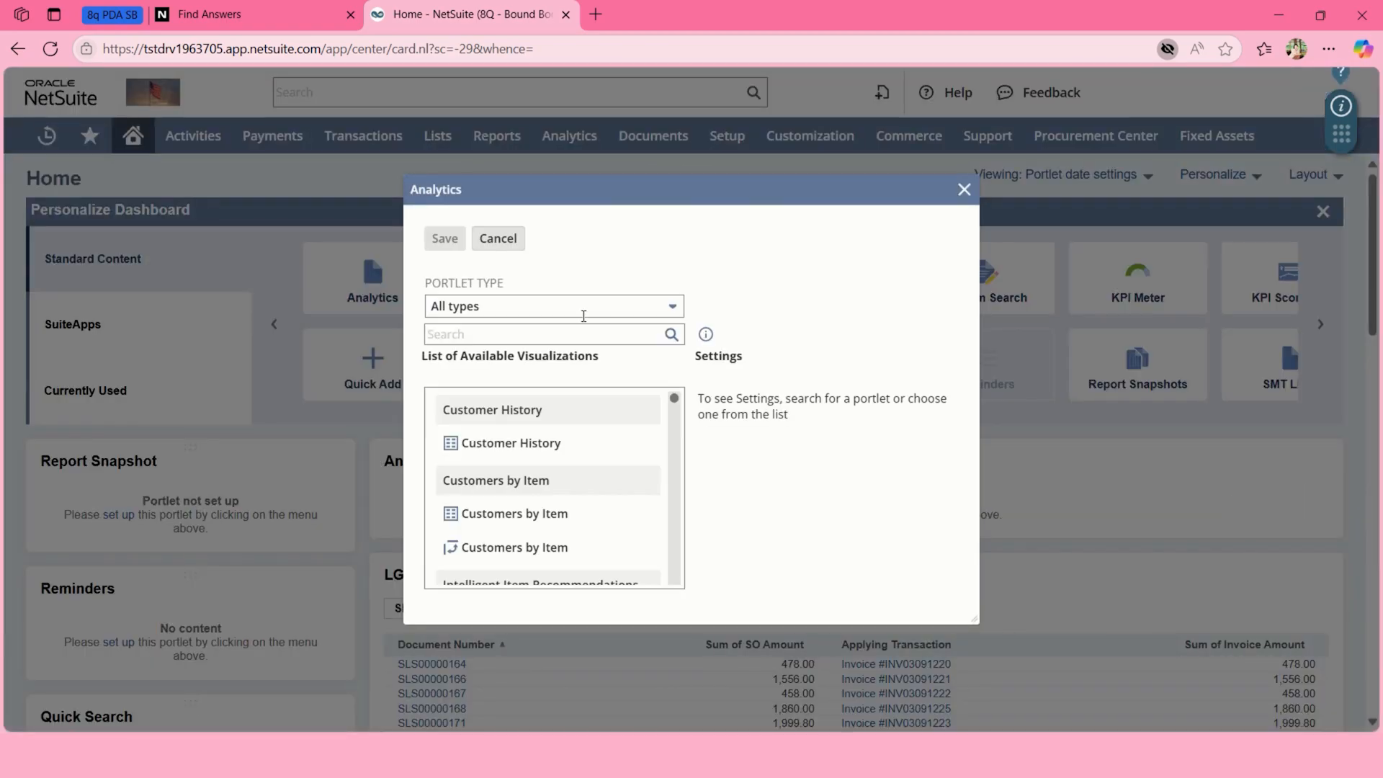
- Browse the available visualizations by Pivot, Chart and Table portlet type, then return the filter to All types
scroll(543, 487, down, 3)
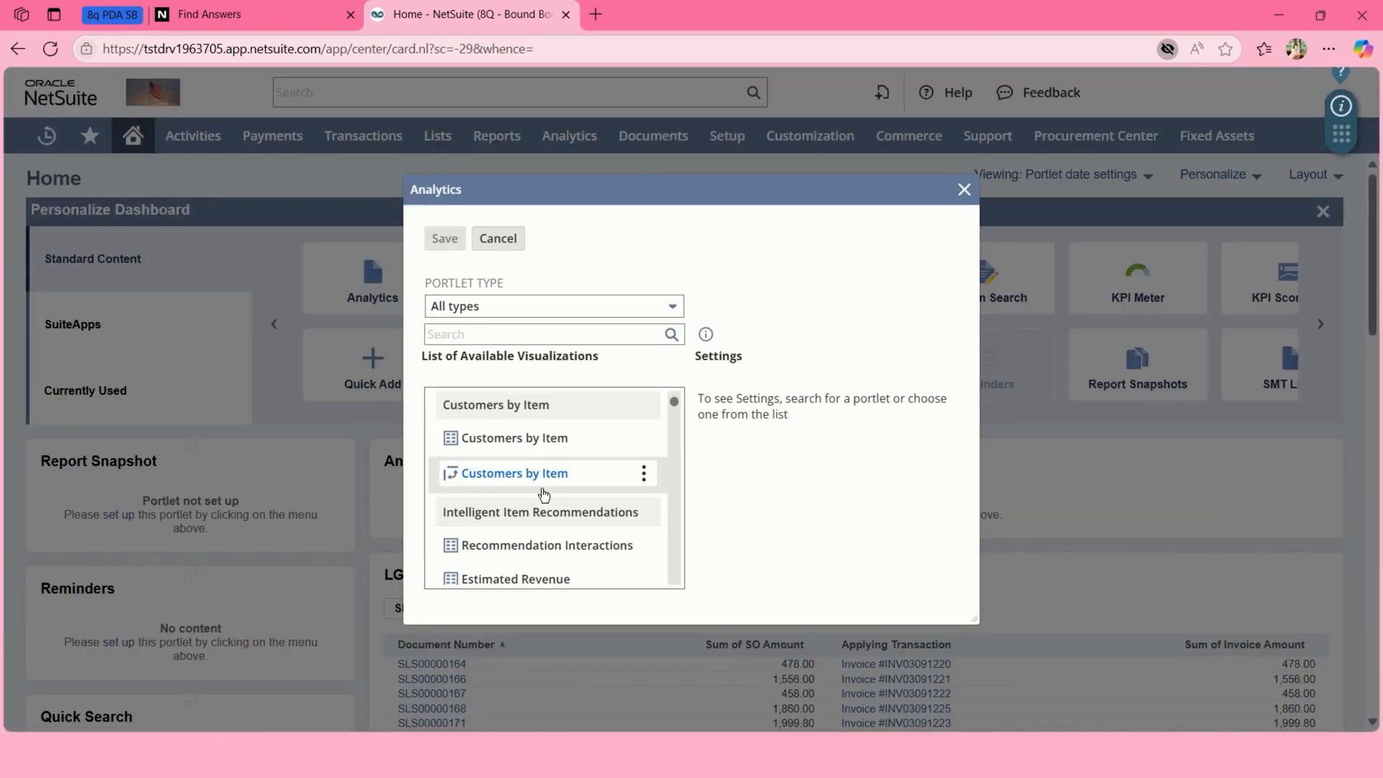
scroll(544, 495, down, 5)
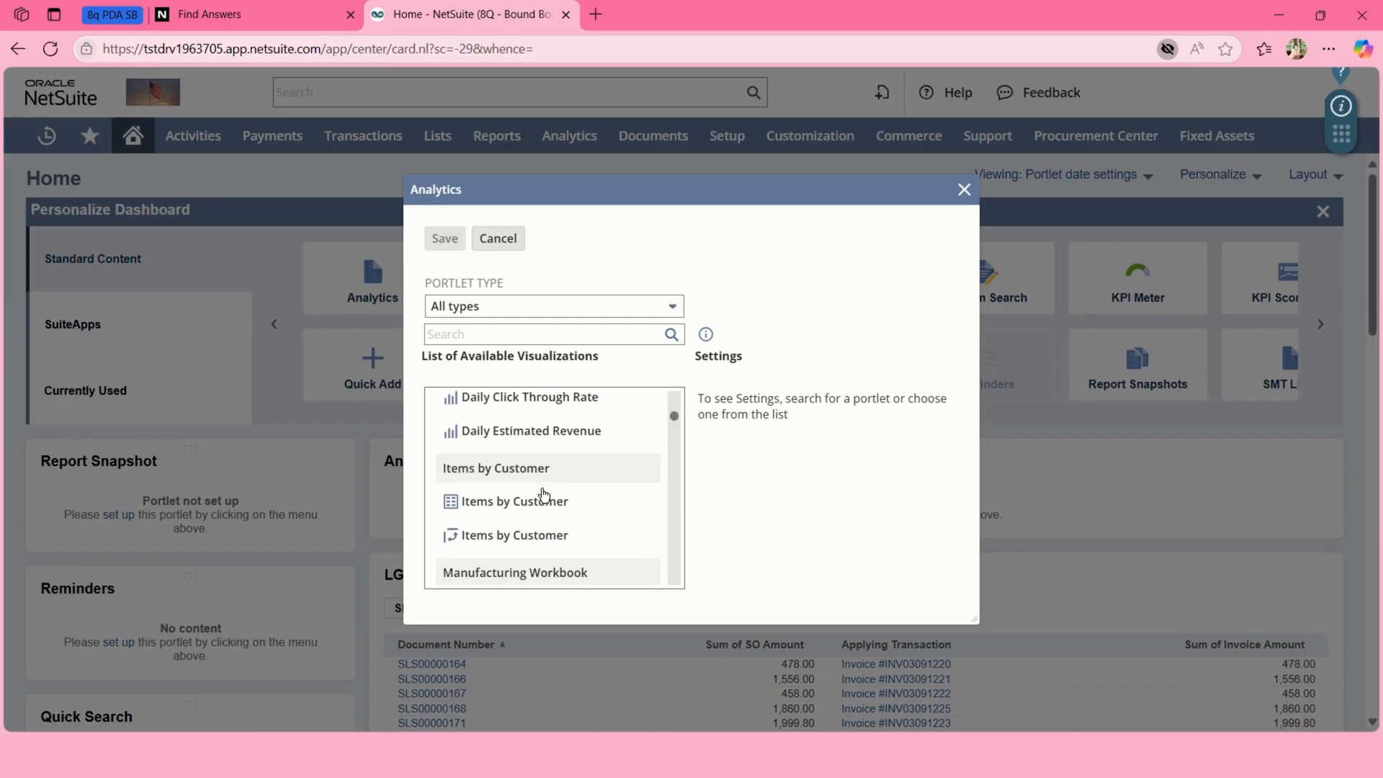
scroll(544, 497, down, 3)
scroll(543, 508, up, 10)
click(564, 316)
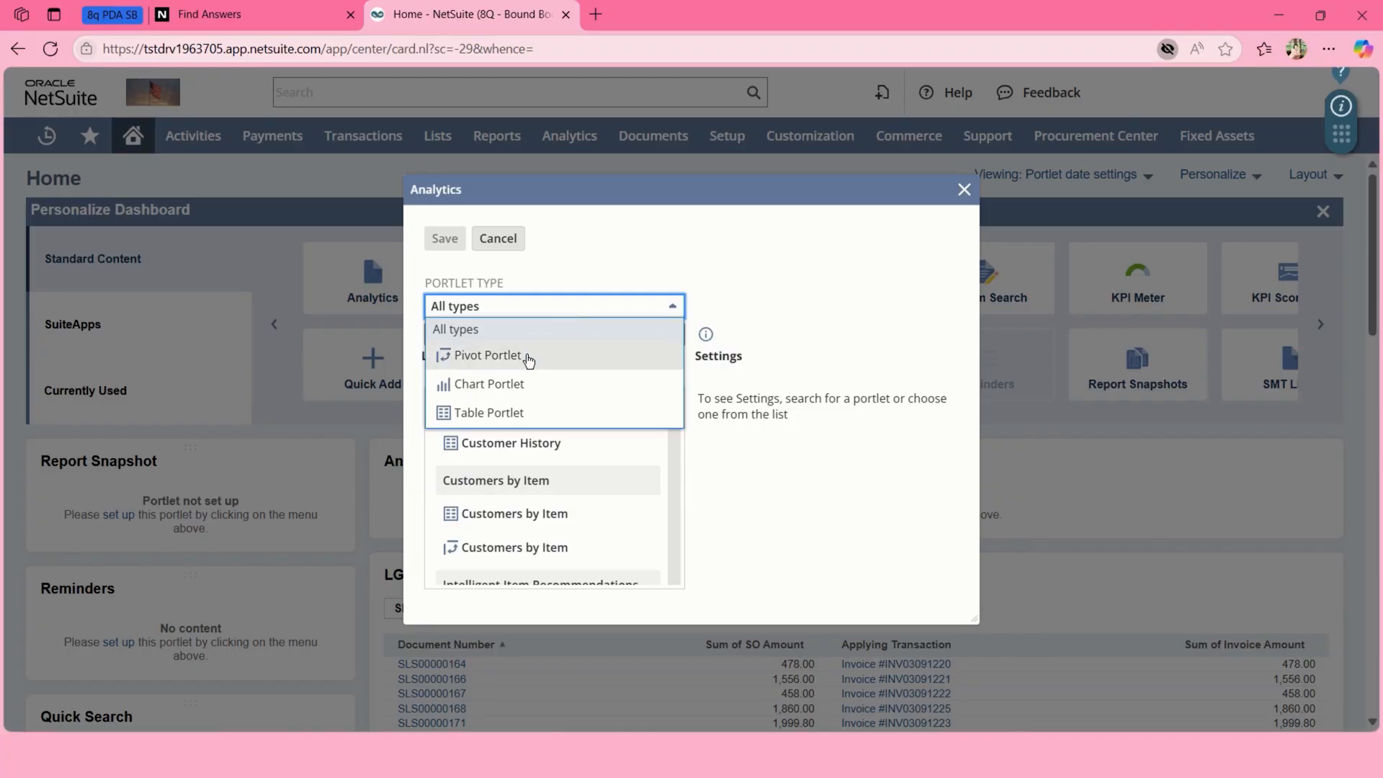
click(530, 361)
scroll(509, 538, down, 5)
scroll(509, 544, down, 3)
click(568, 310)
click(534, 377)
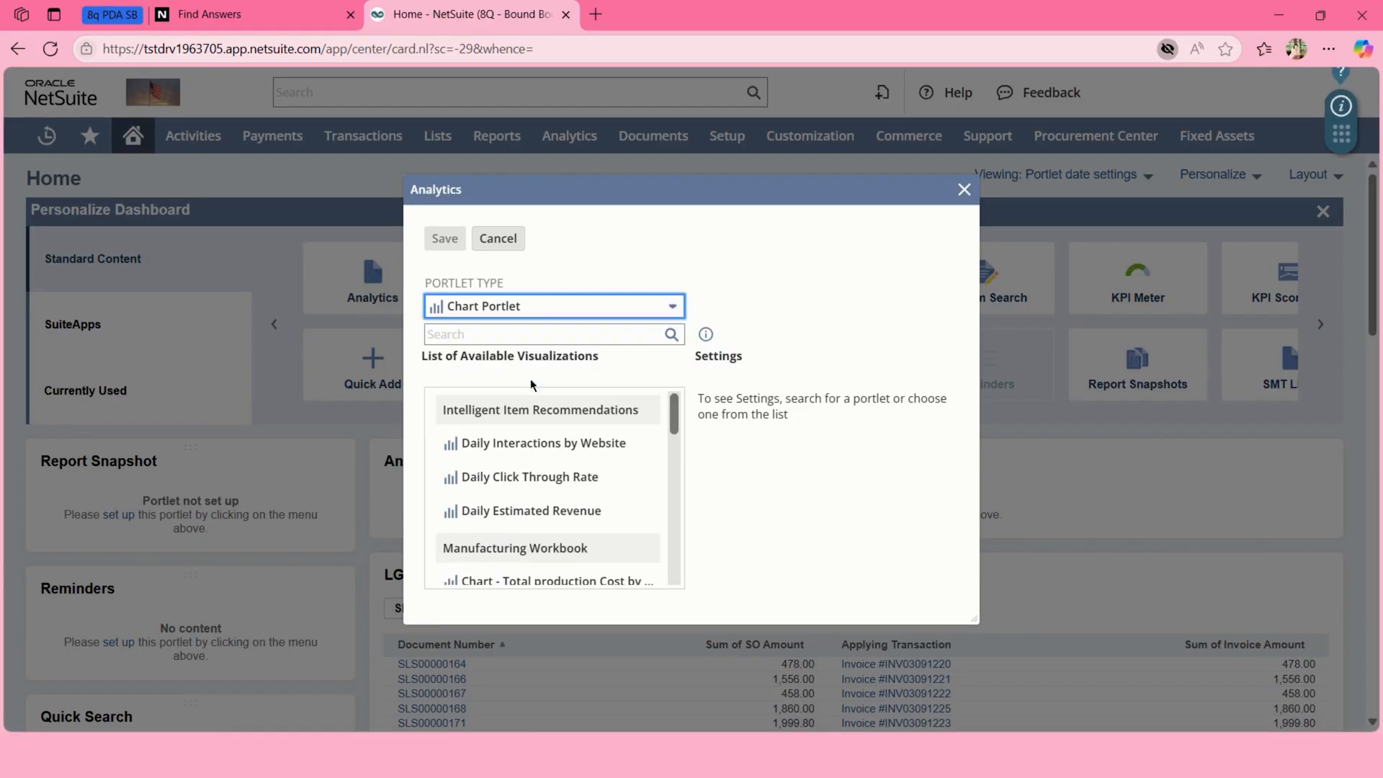
click(557, 308)
click(514, 414)
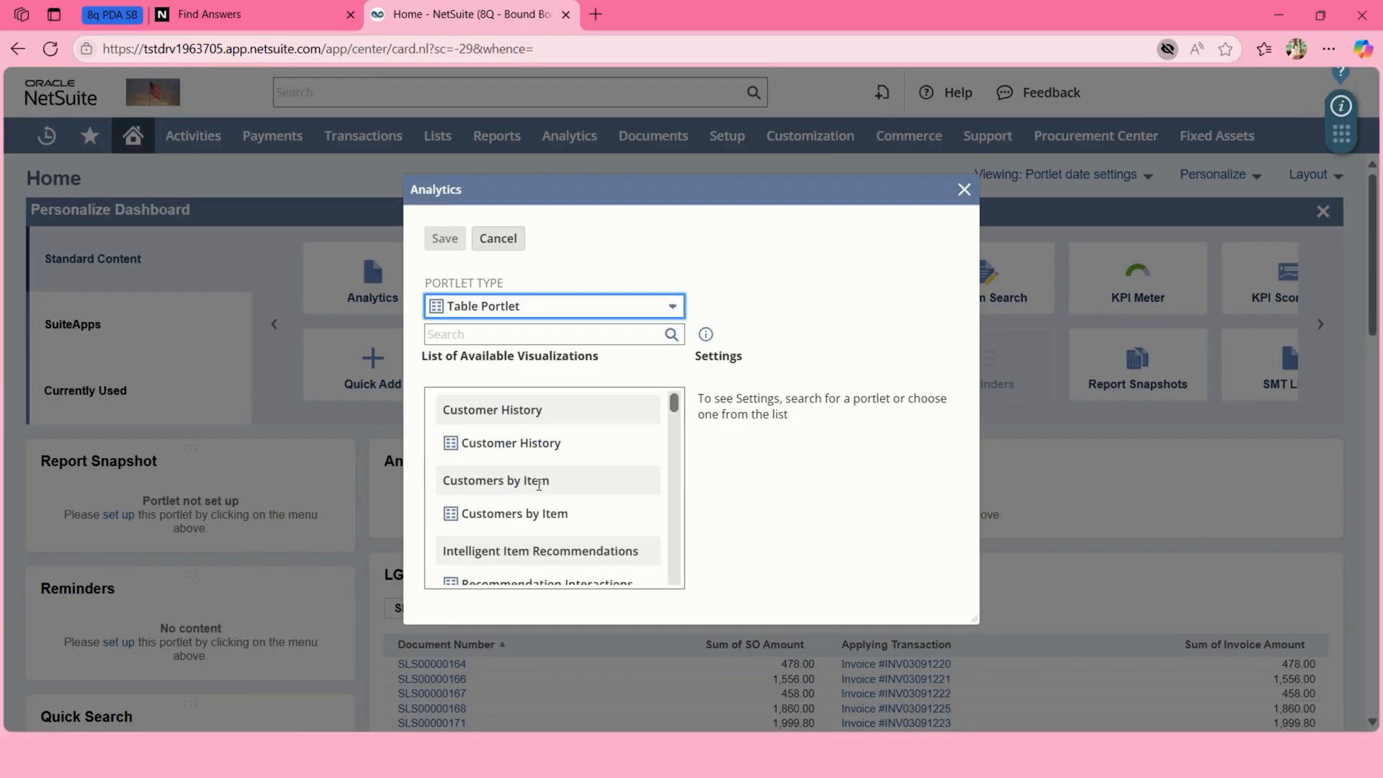
click(571, 306)
click(546, 328)
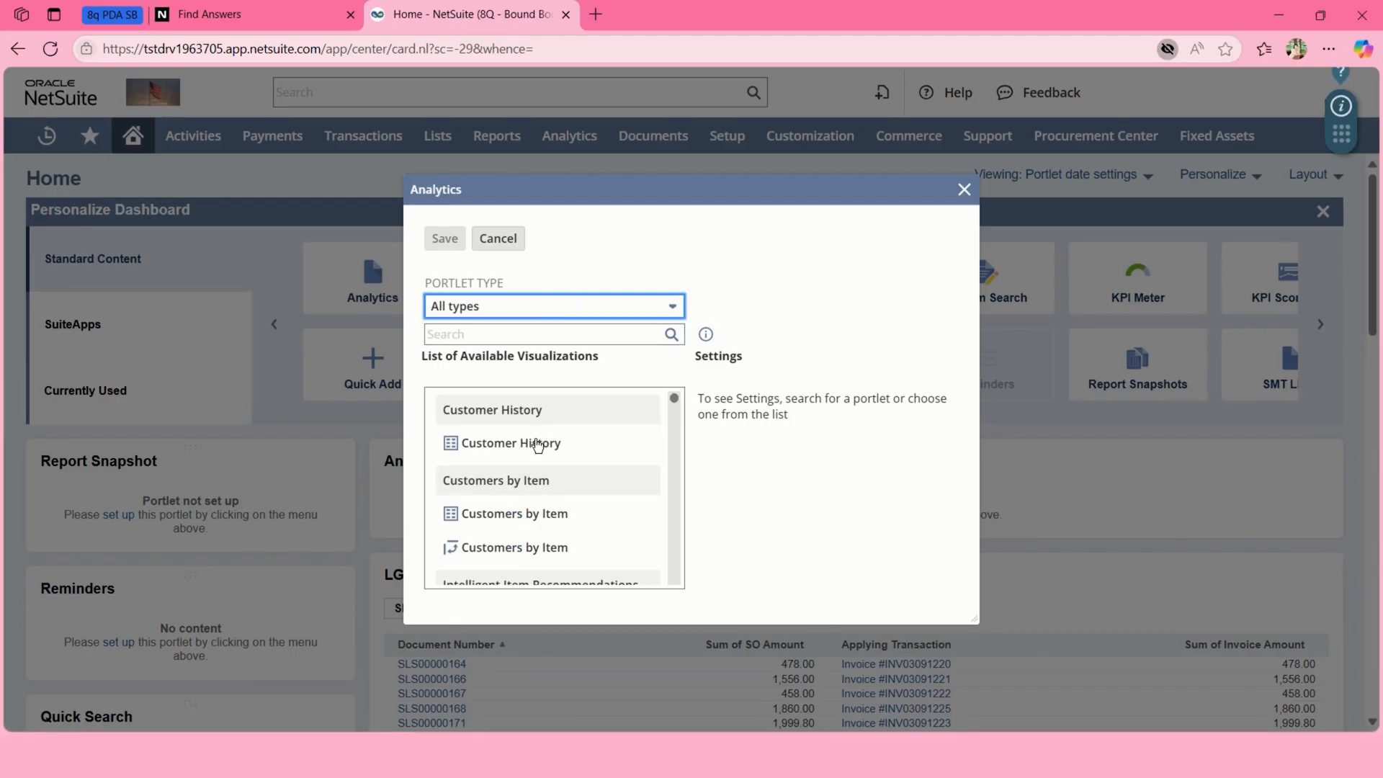
- Set up the Analytics portlet with the Customer History table, name it "Customer History - Test" and save it
click(538, 445)
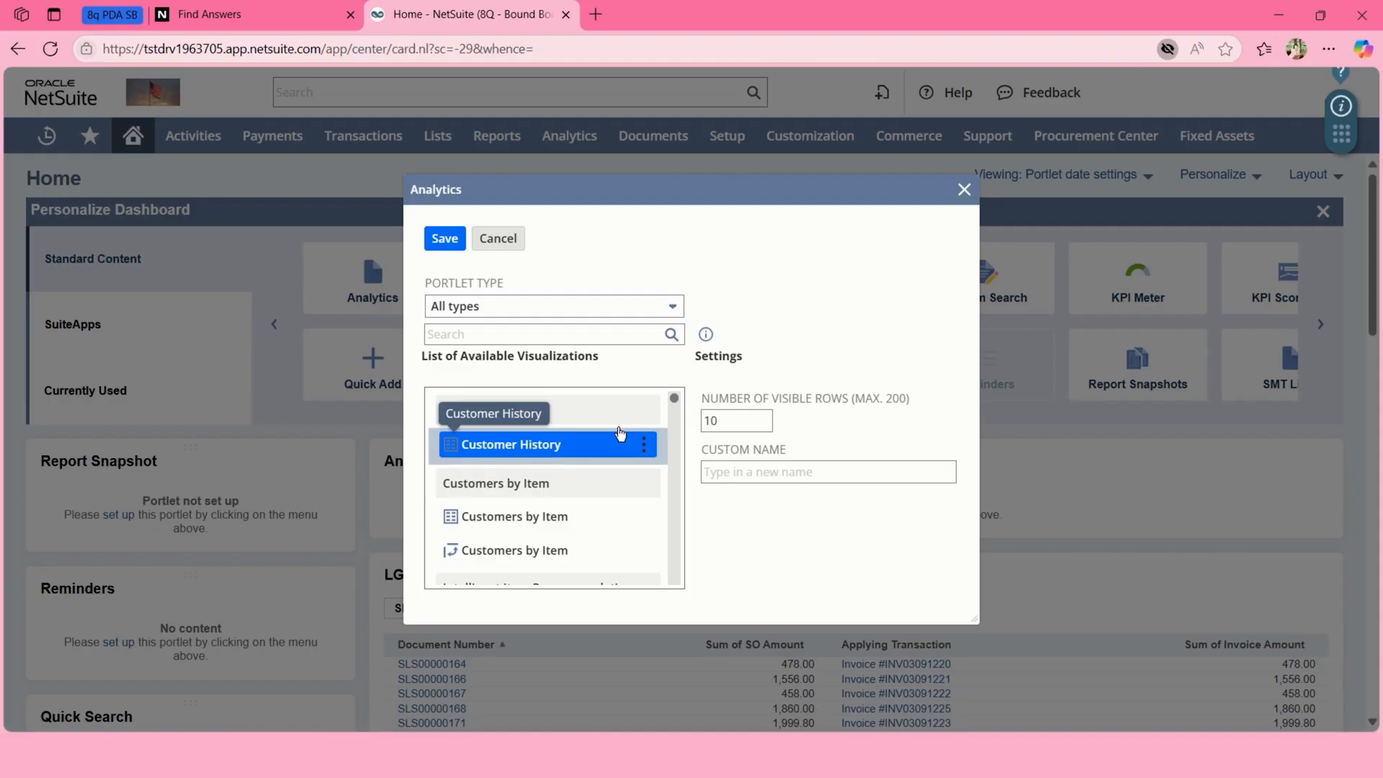
click(753, 419)
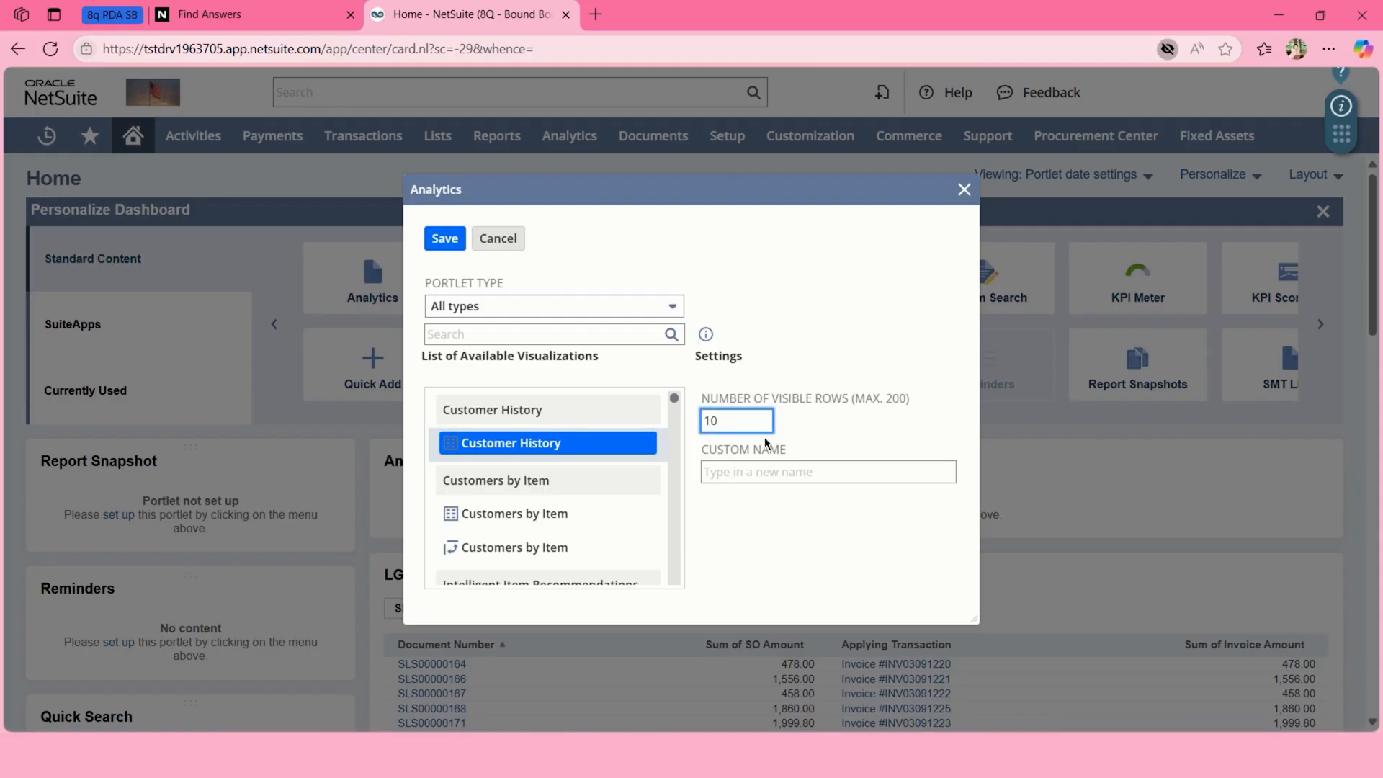
click(759, 472)
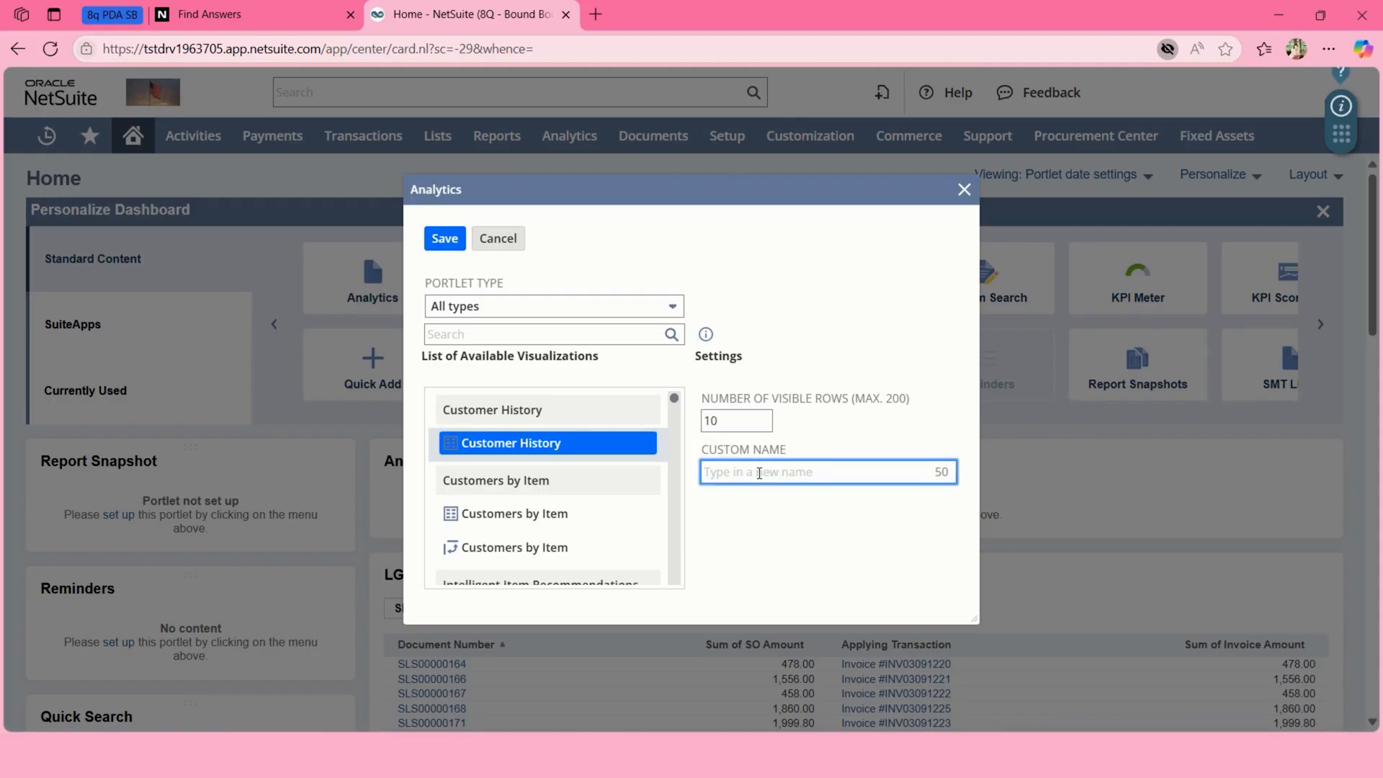
text(Customer History - Test)
click(444, 239)
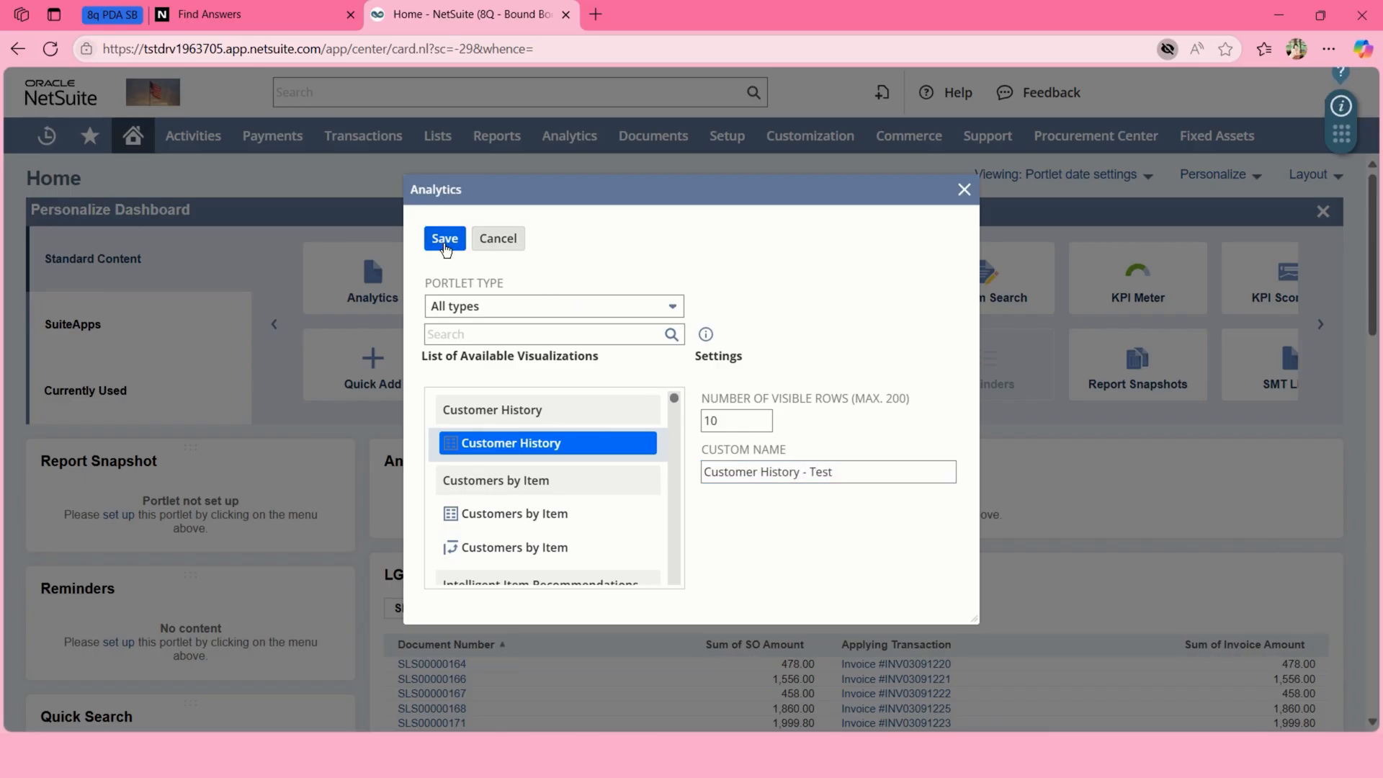
- Look through the transaction records in the Customer History - Test portlet
scroll(825, 514, down, 2)
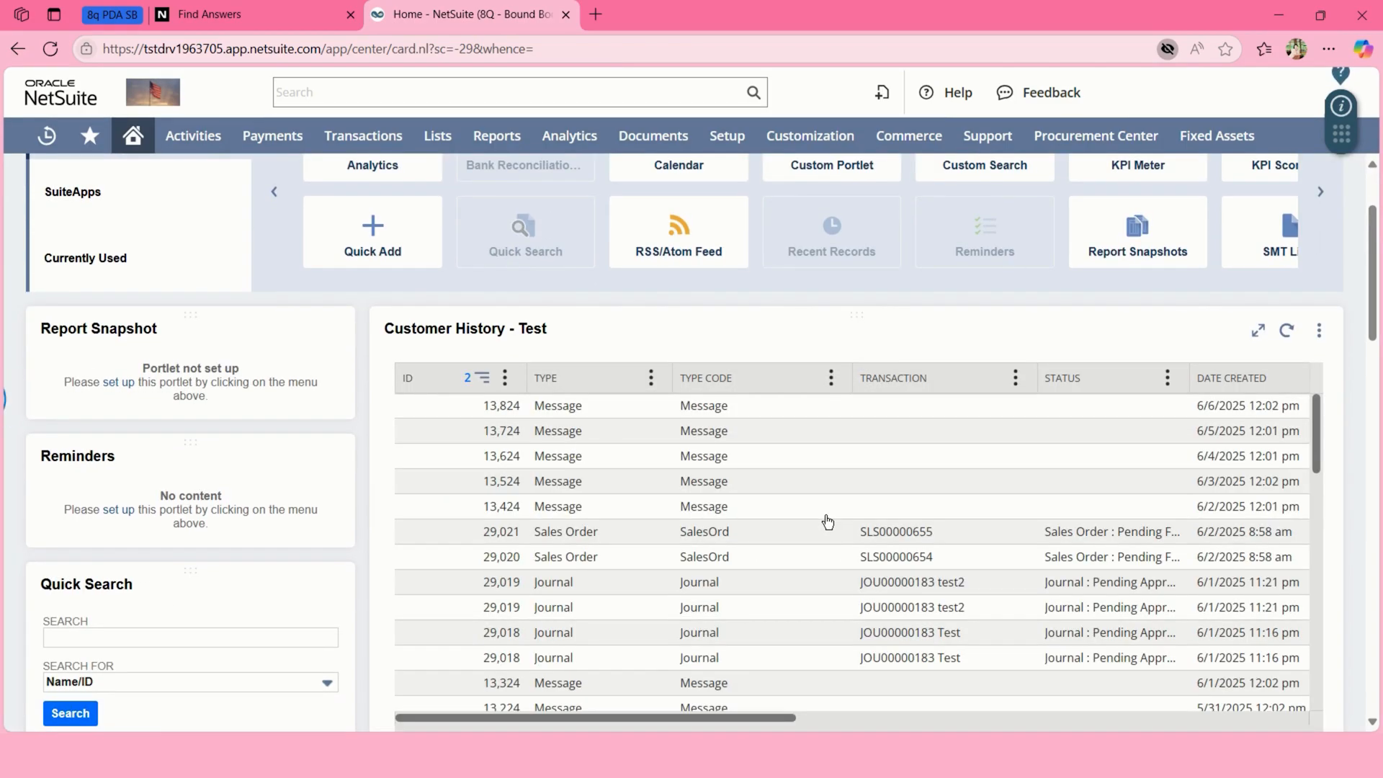
scroll(828, 521, down, 3)
scroll(828, 521, up, 3)
scroll(827, 521, down, 5)
scroll(827, 521, up, 5)
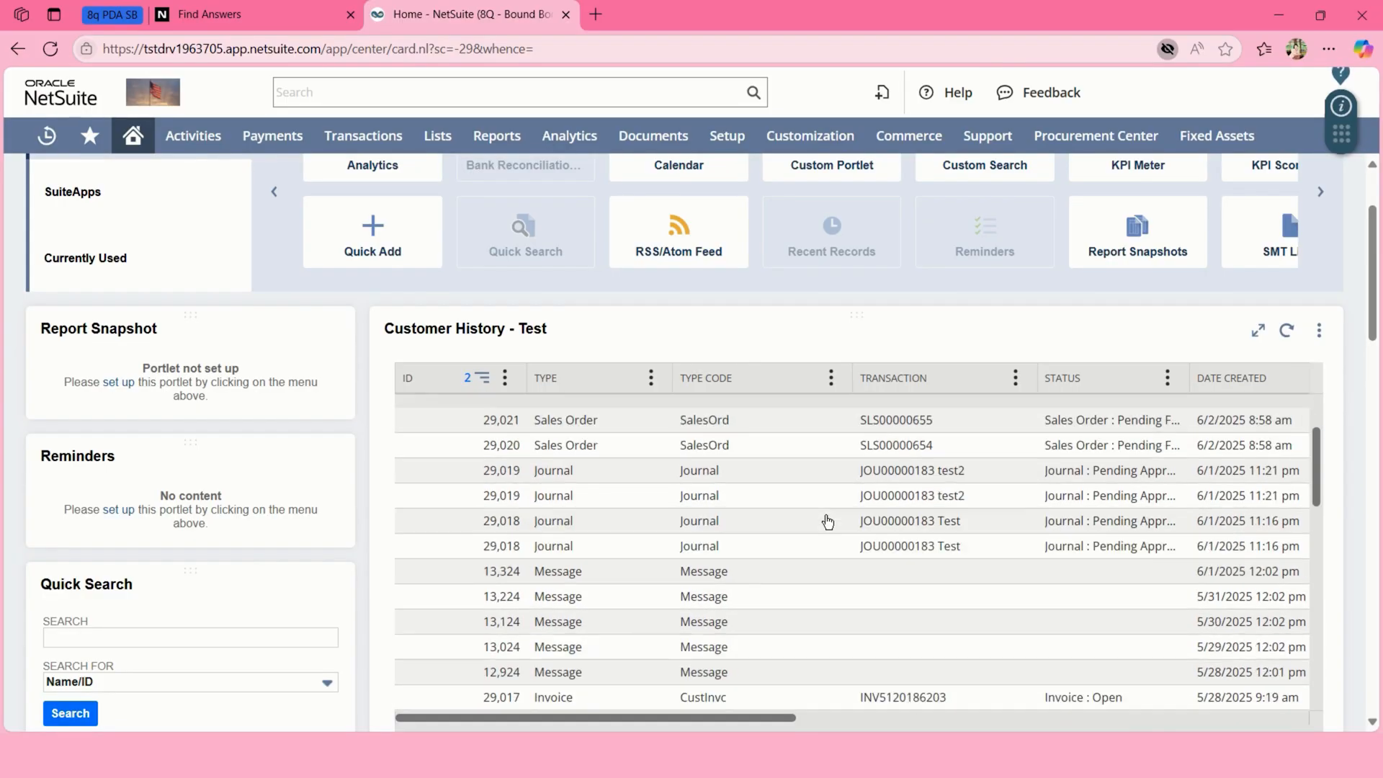
scroll(827, 521, up, 2)
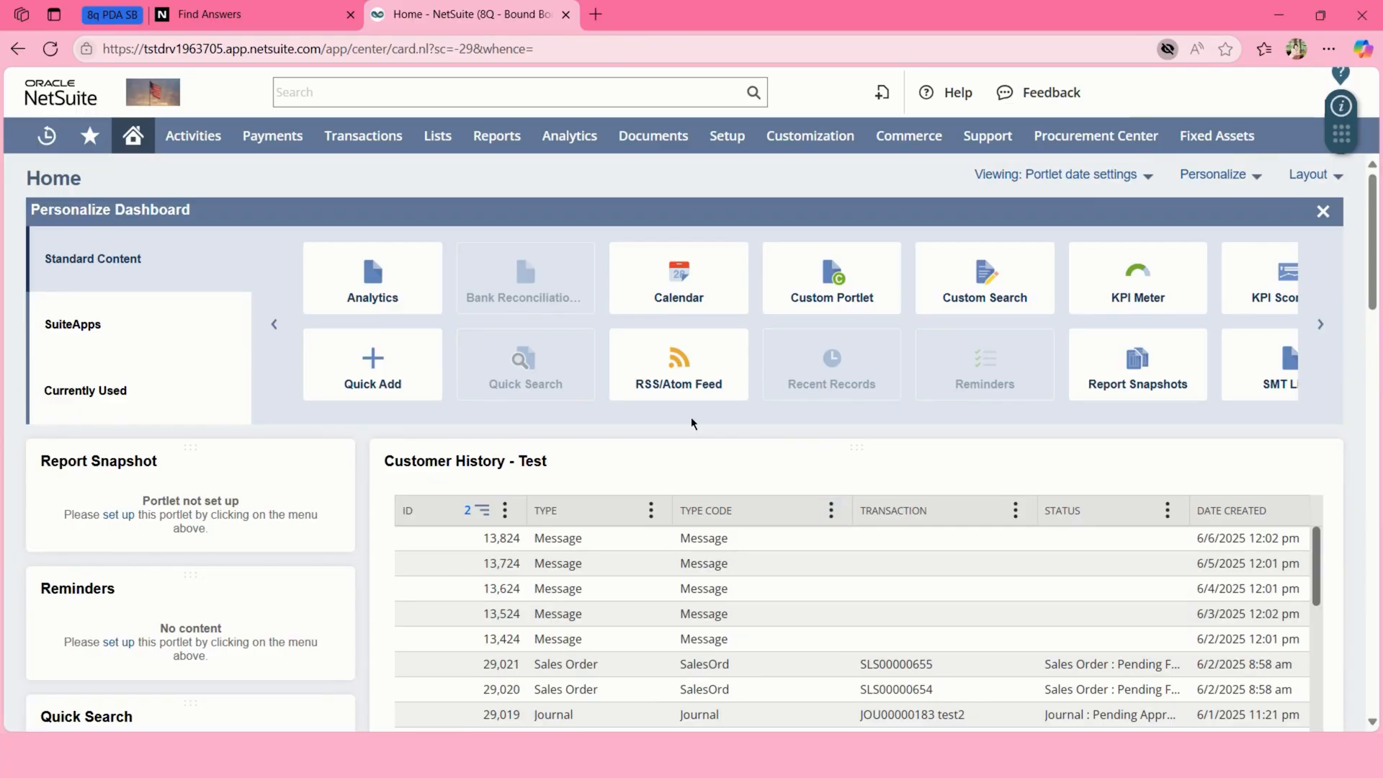
- Add a Calendar portlet to the dashboard and set its view to Month
click(689, 296)
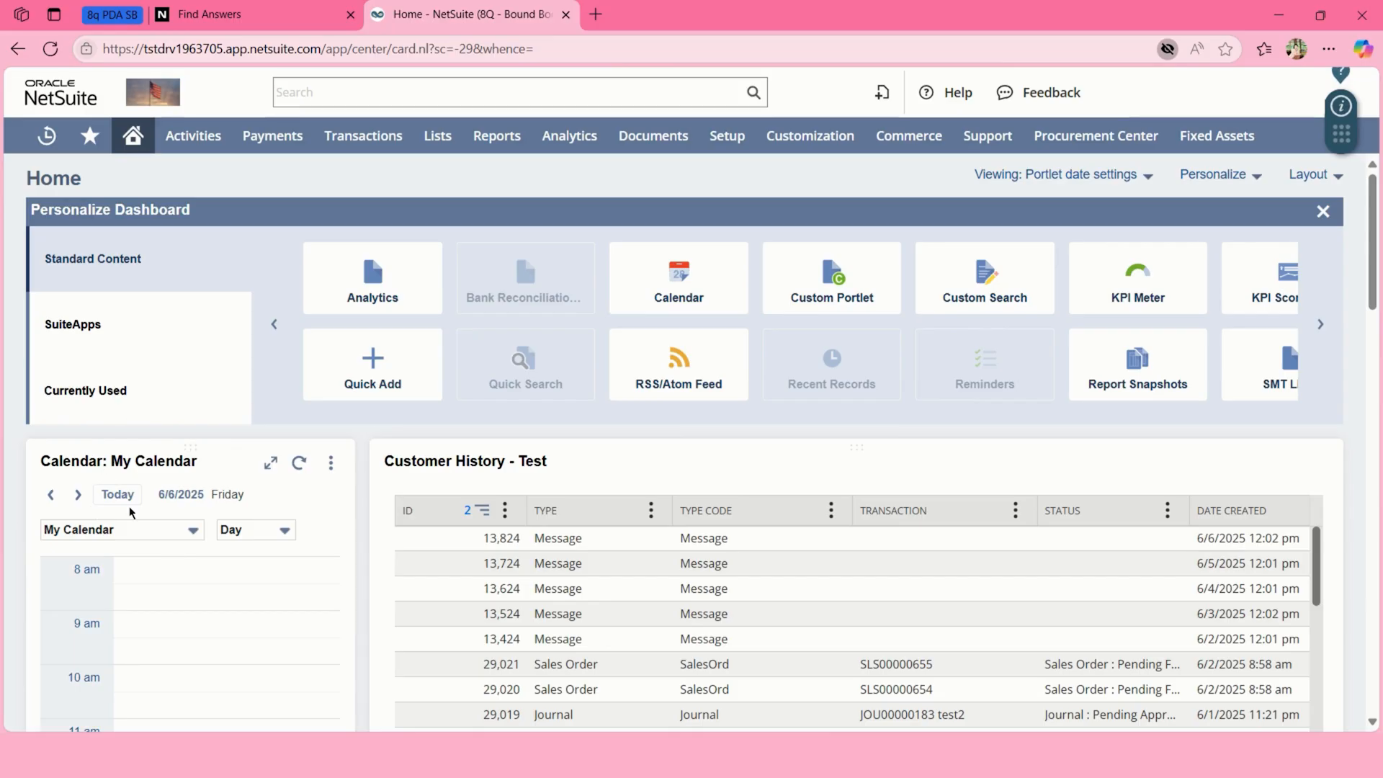
click(174, 535)
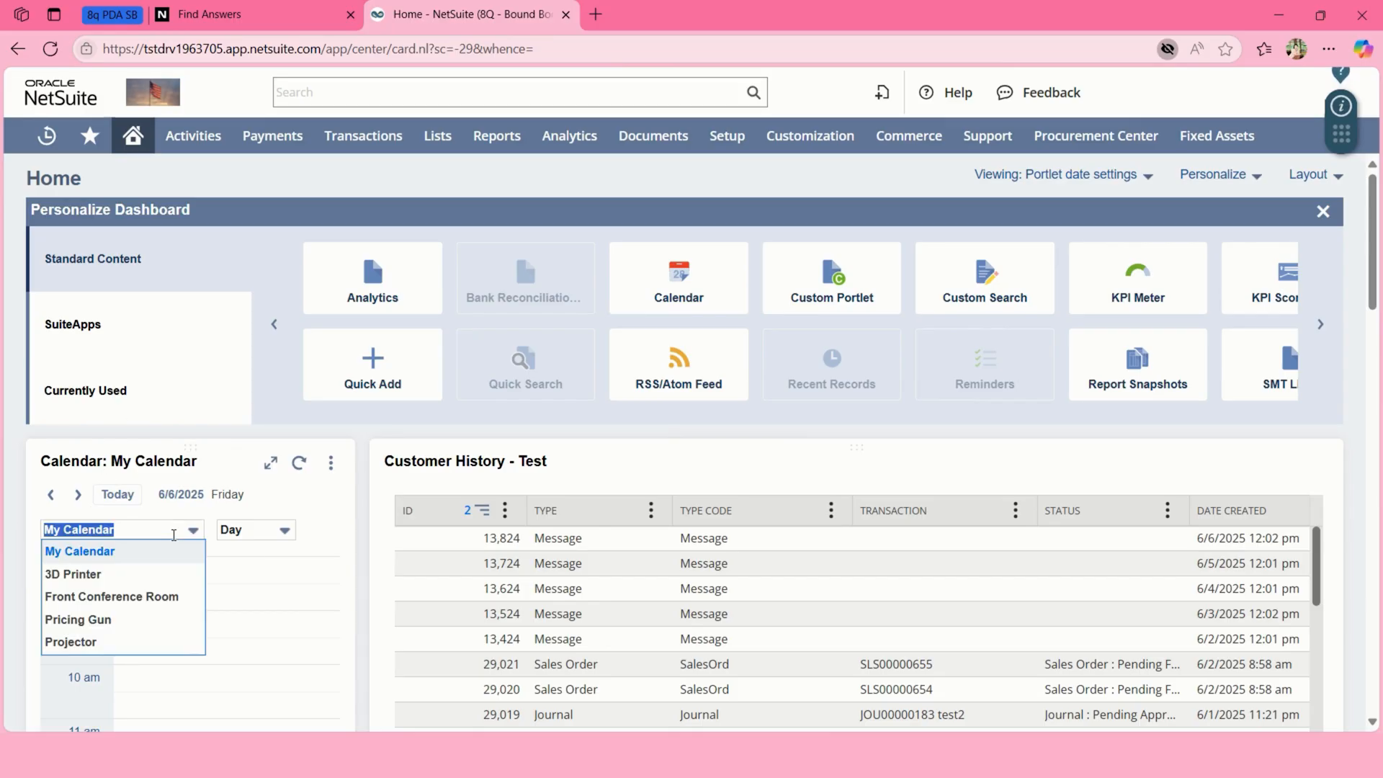
click(237, 530)
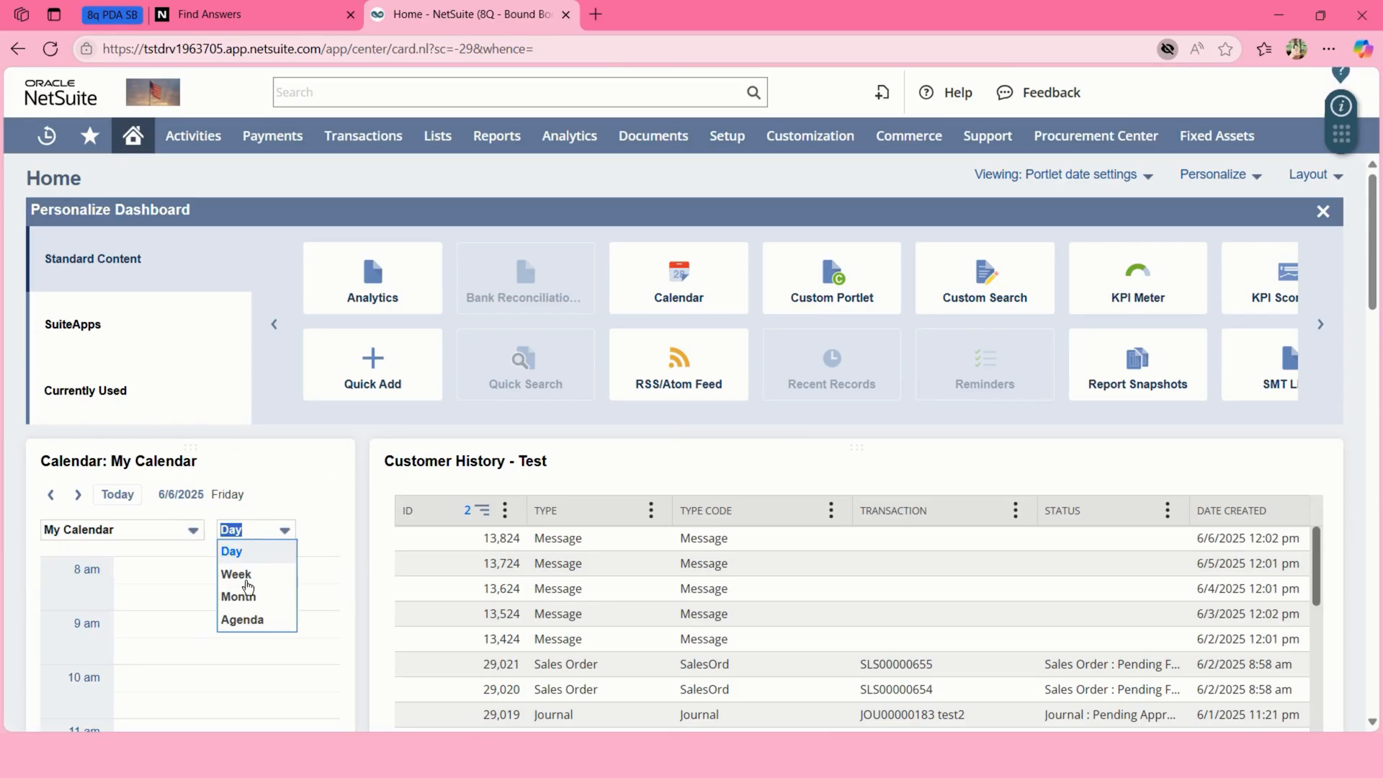
click(252, 603)
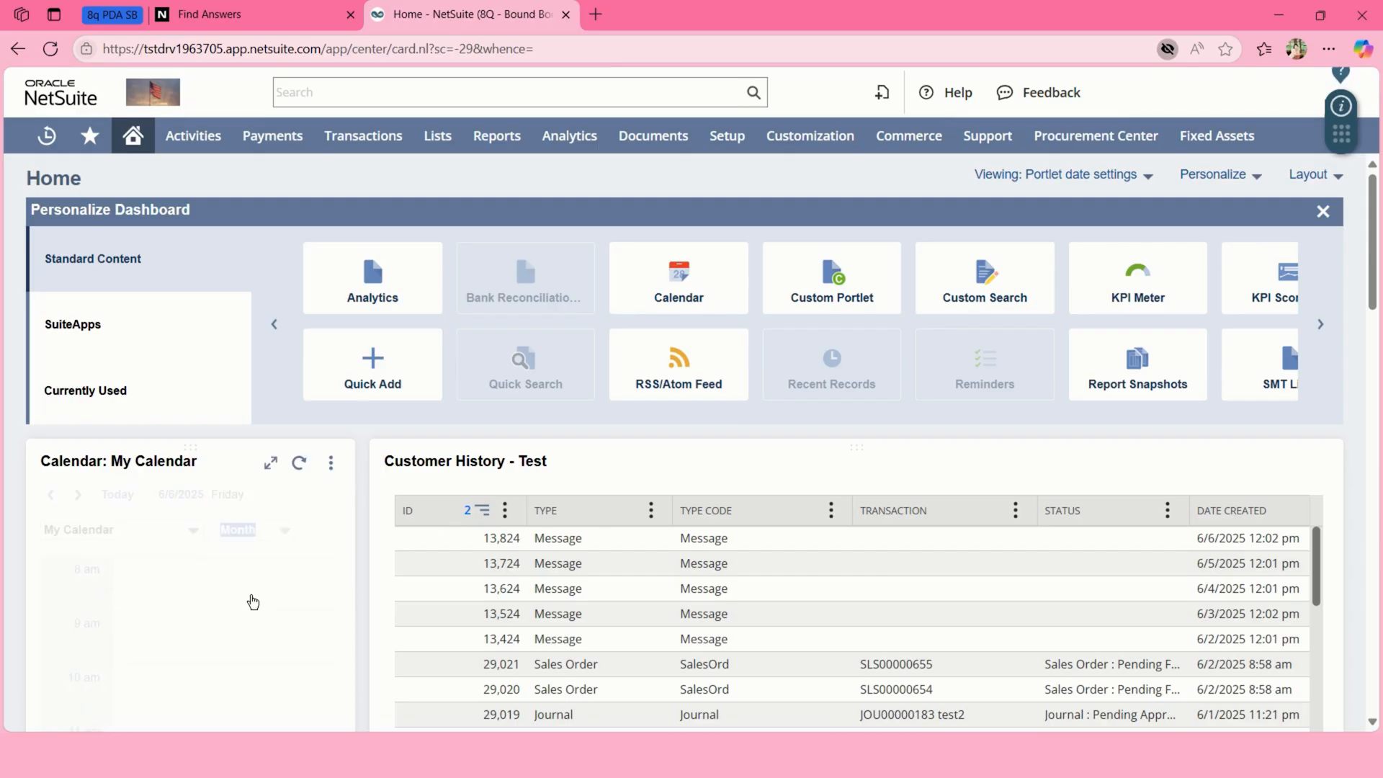
scroll(309, 536, down, 1)
scroll(670, 420, up, 1)
- Add a Custom Portlet to the dashboard and save it with System Status as its source
click(796, 266)
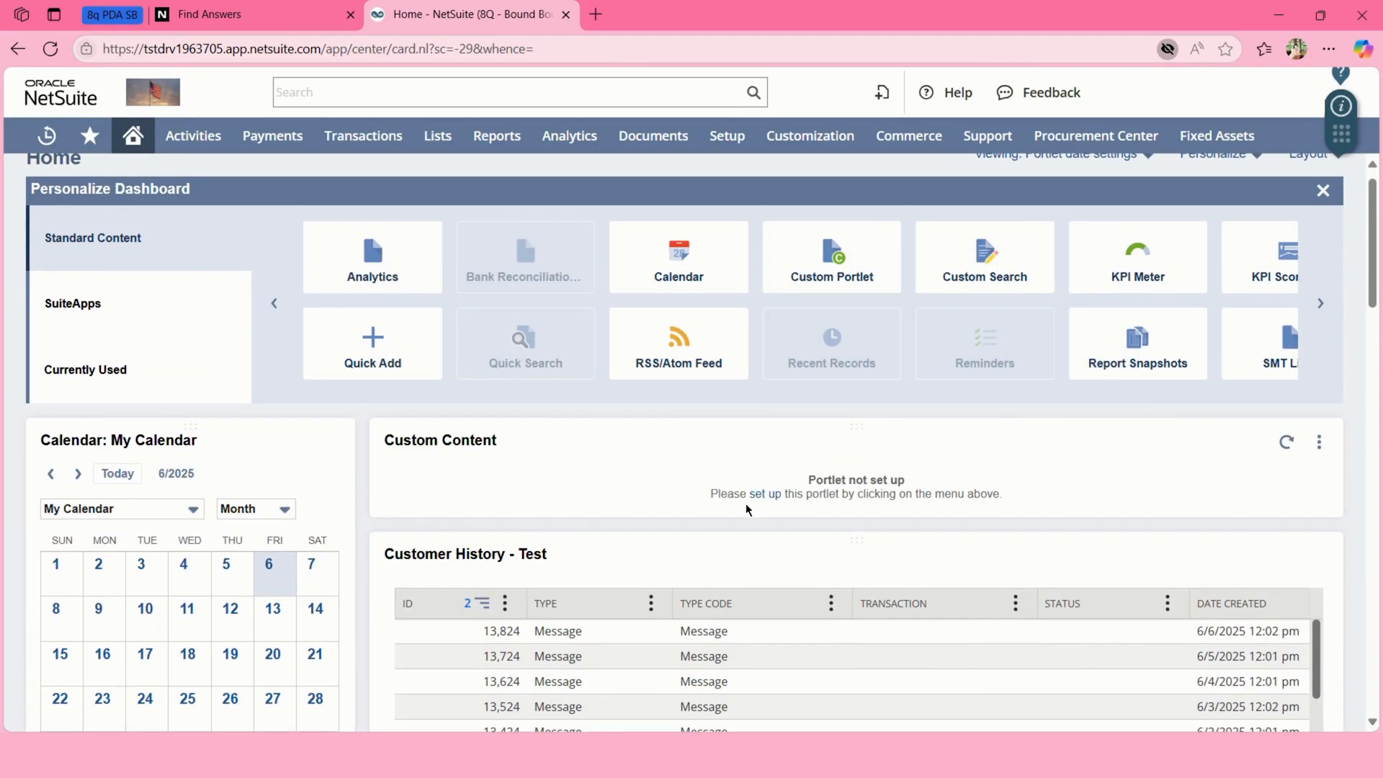
click(764, 497)
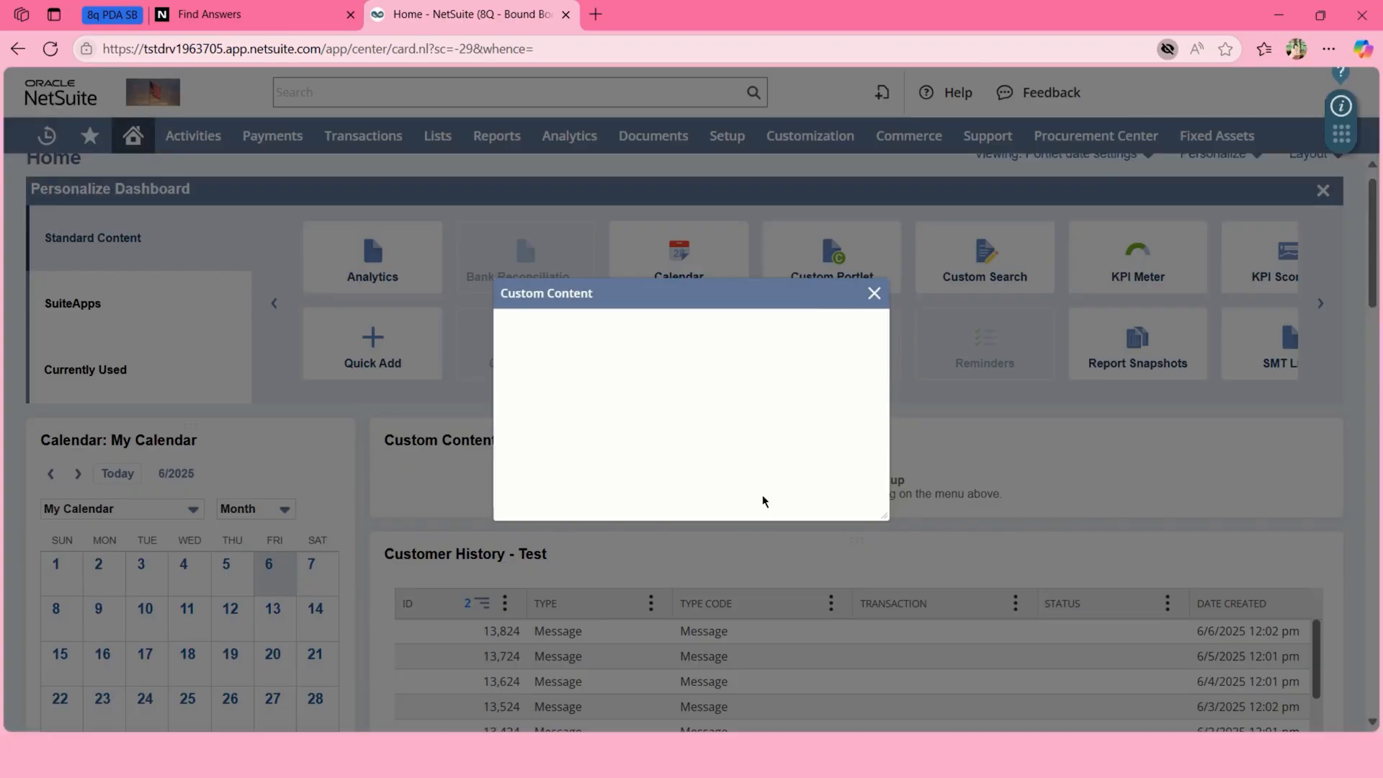
click(713, 394)
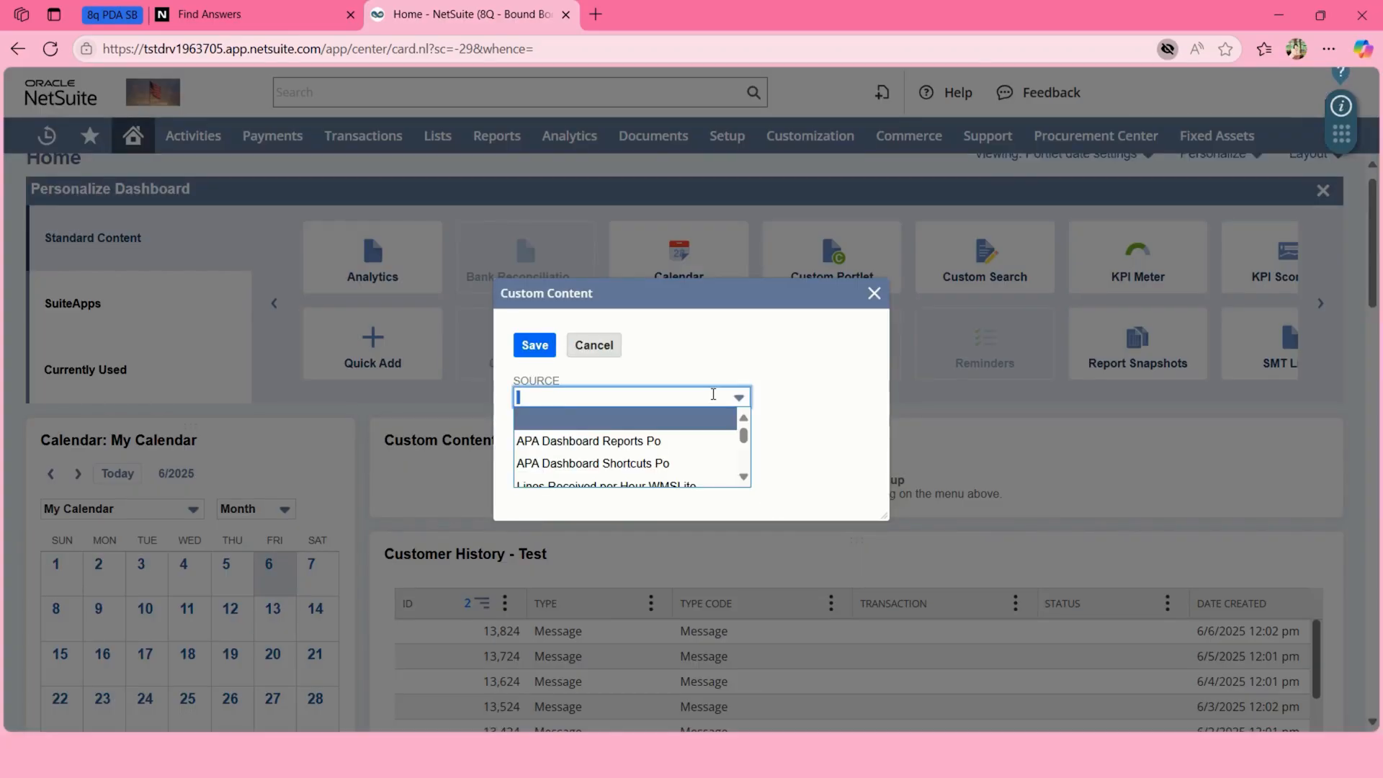
scroll(688, 461, down, 3)
scroll(687, 461, down, 3)
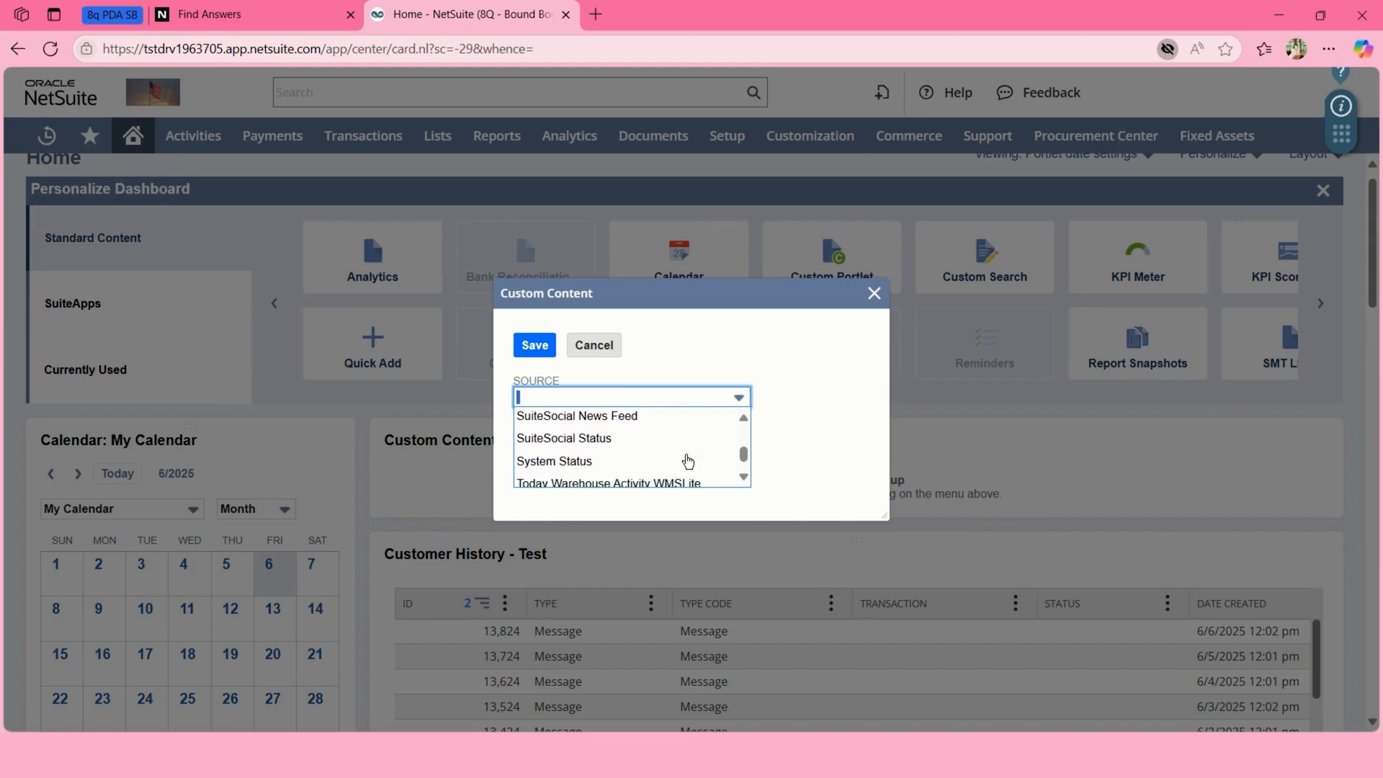
click(686, 464)
click(534, 345)
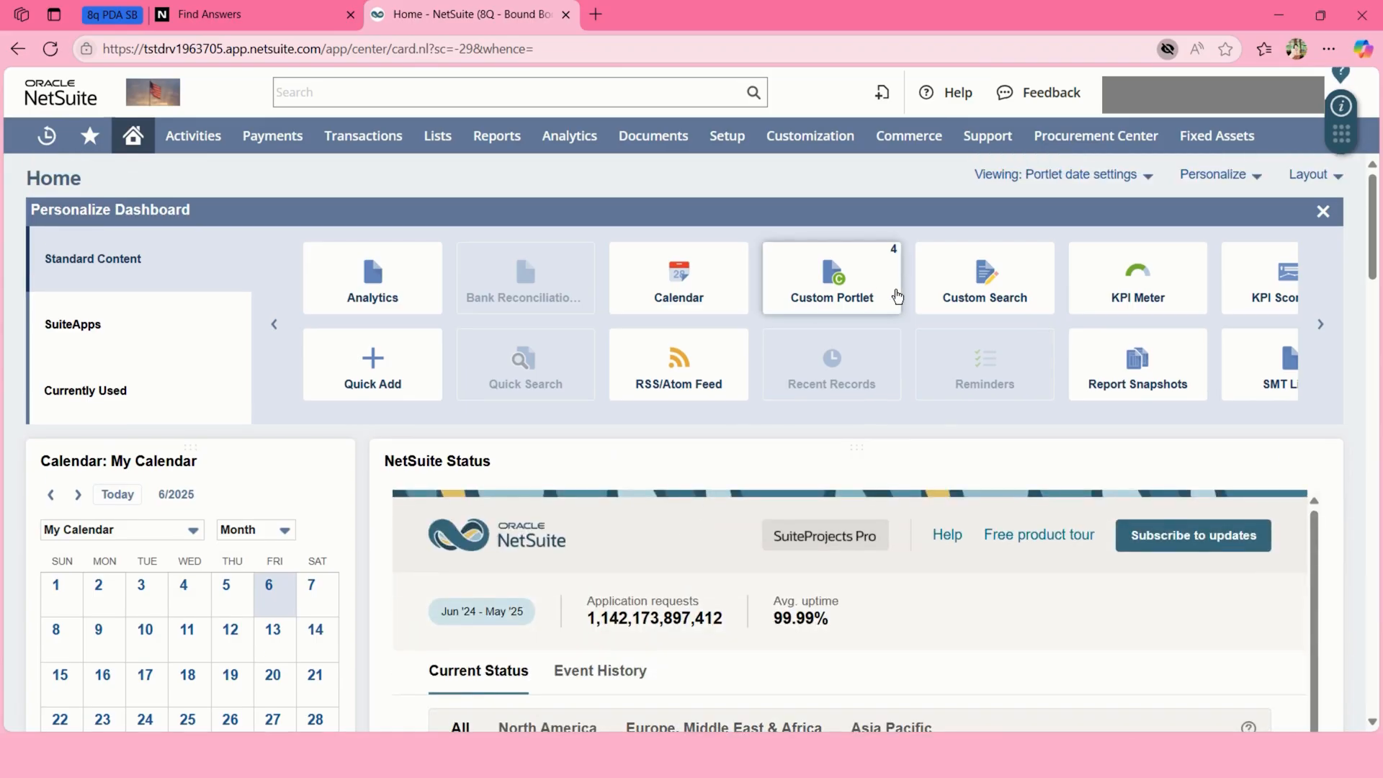
- Add a Custom Search portlet to the dashboard and choose the saved search "LGC - Inventory Item Search" in its setup
click(981, 296)
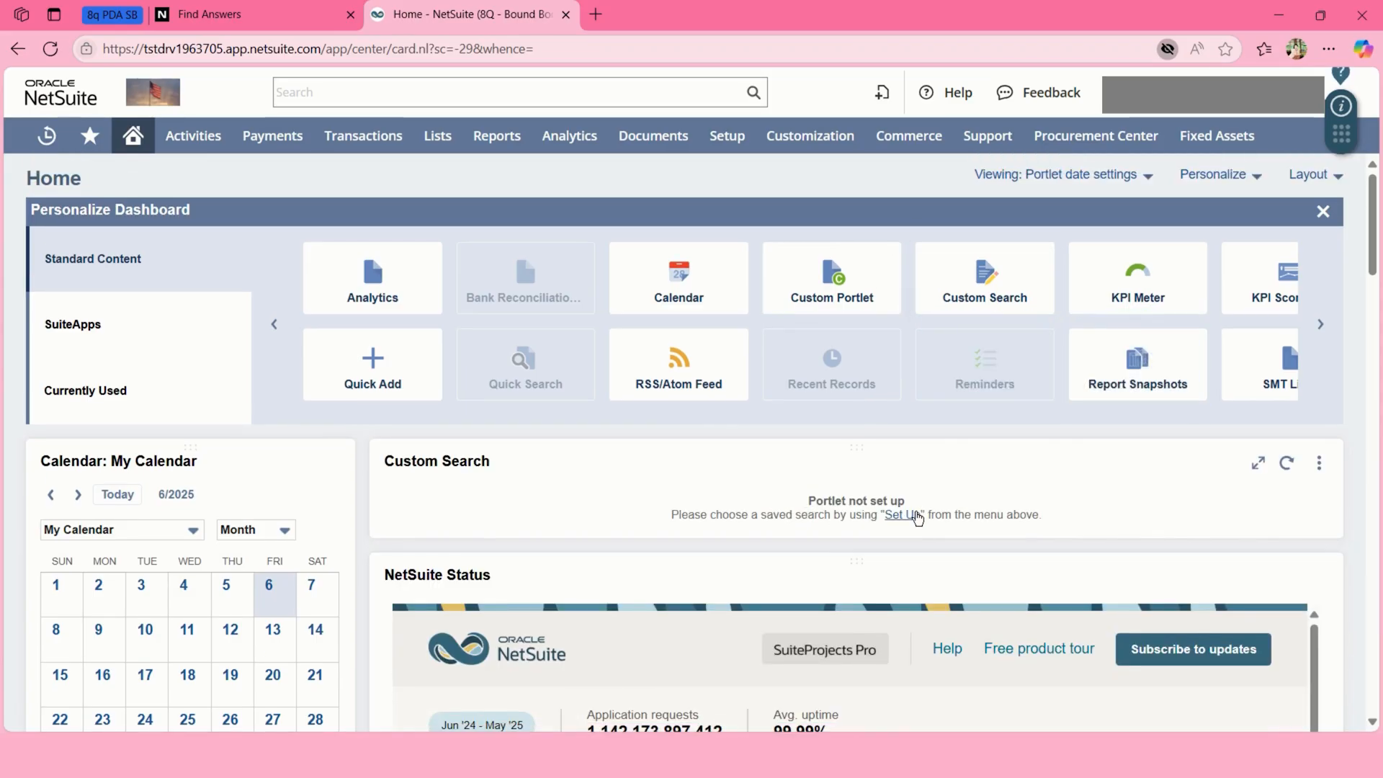
click(904, 514)
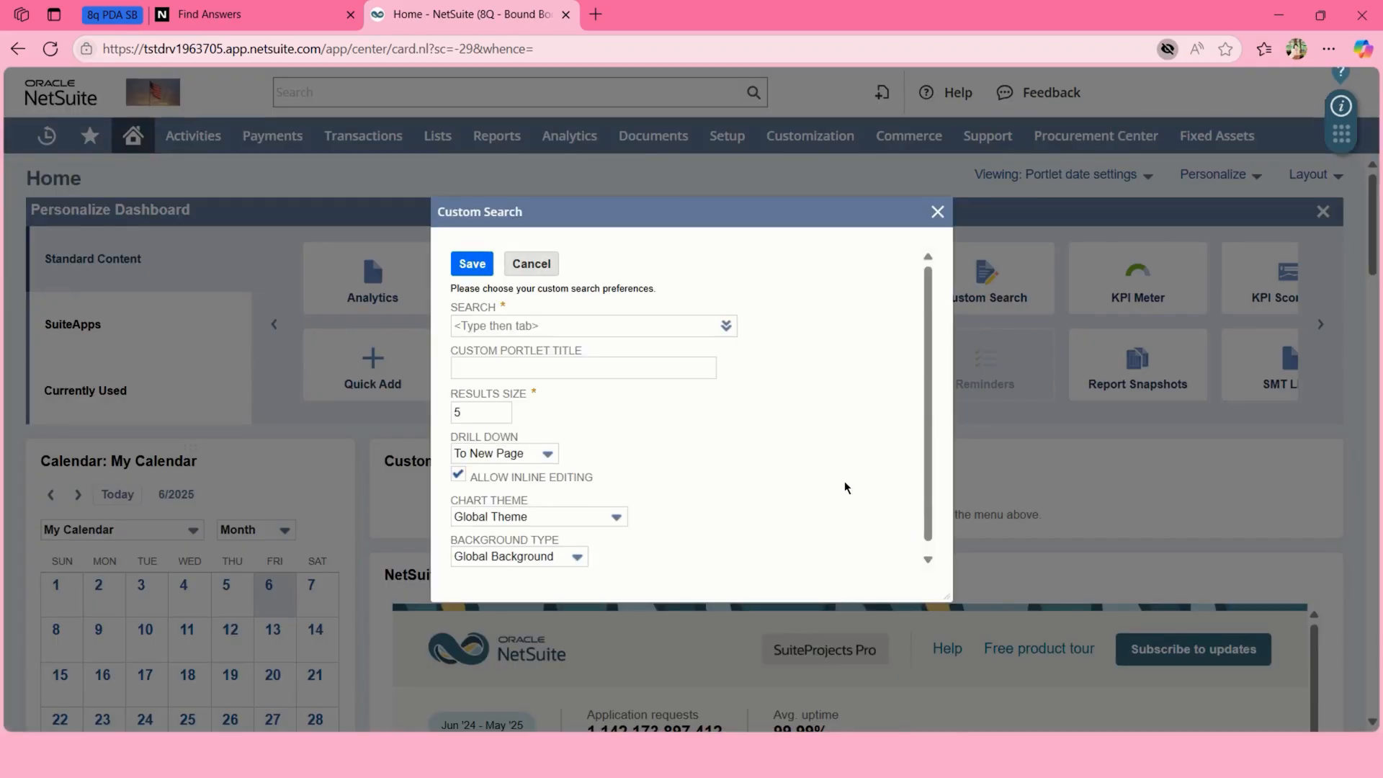
click(647, 323)
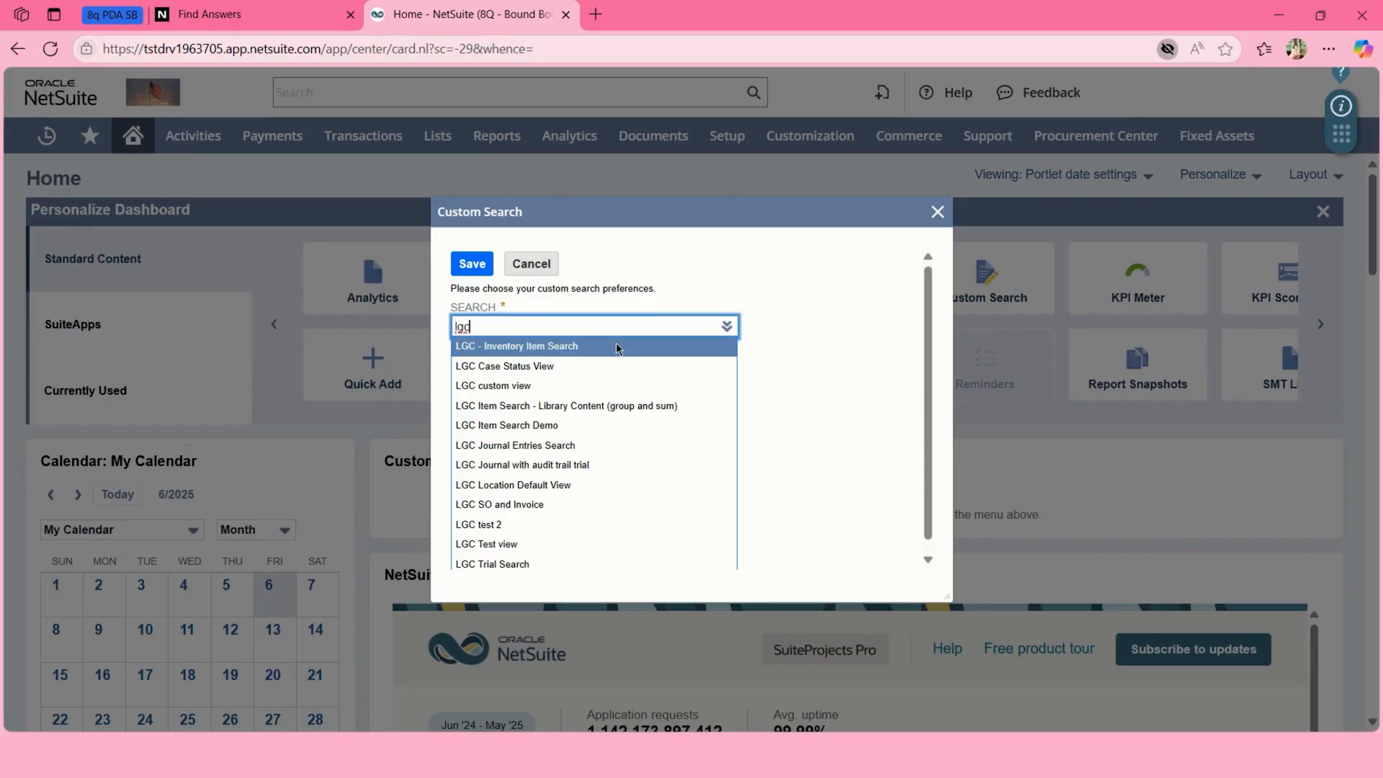
click(616, 344)
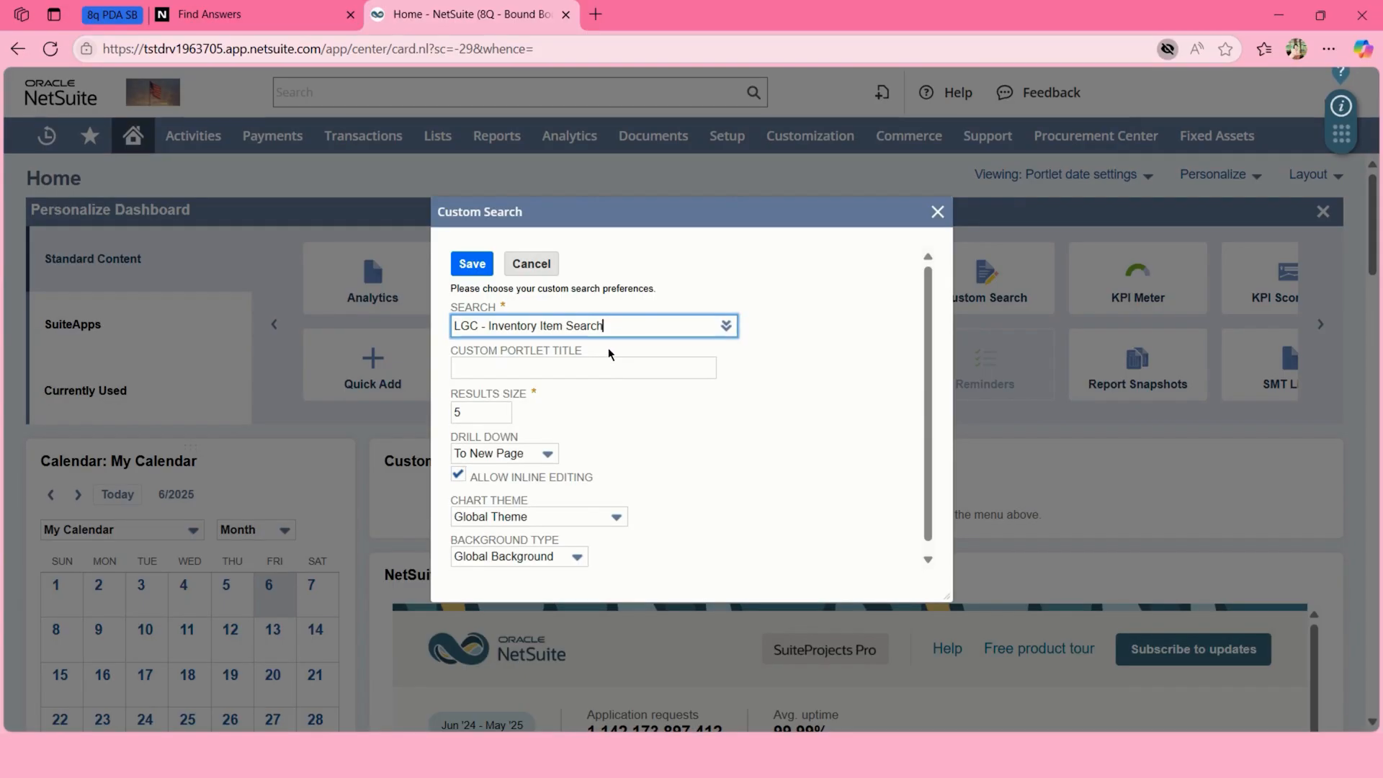
- Copy the search name into the custom portlet title as "LGC - Inventory Item Search" and save the portlet
click(587, 363)
triple_click(596, 327)
key(ctrl+c)
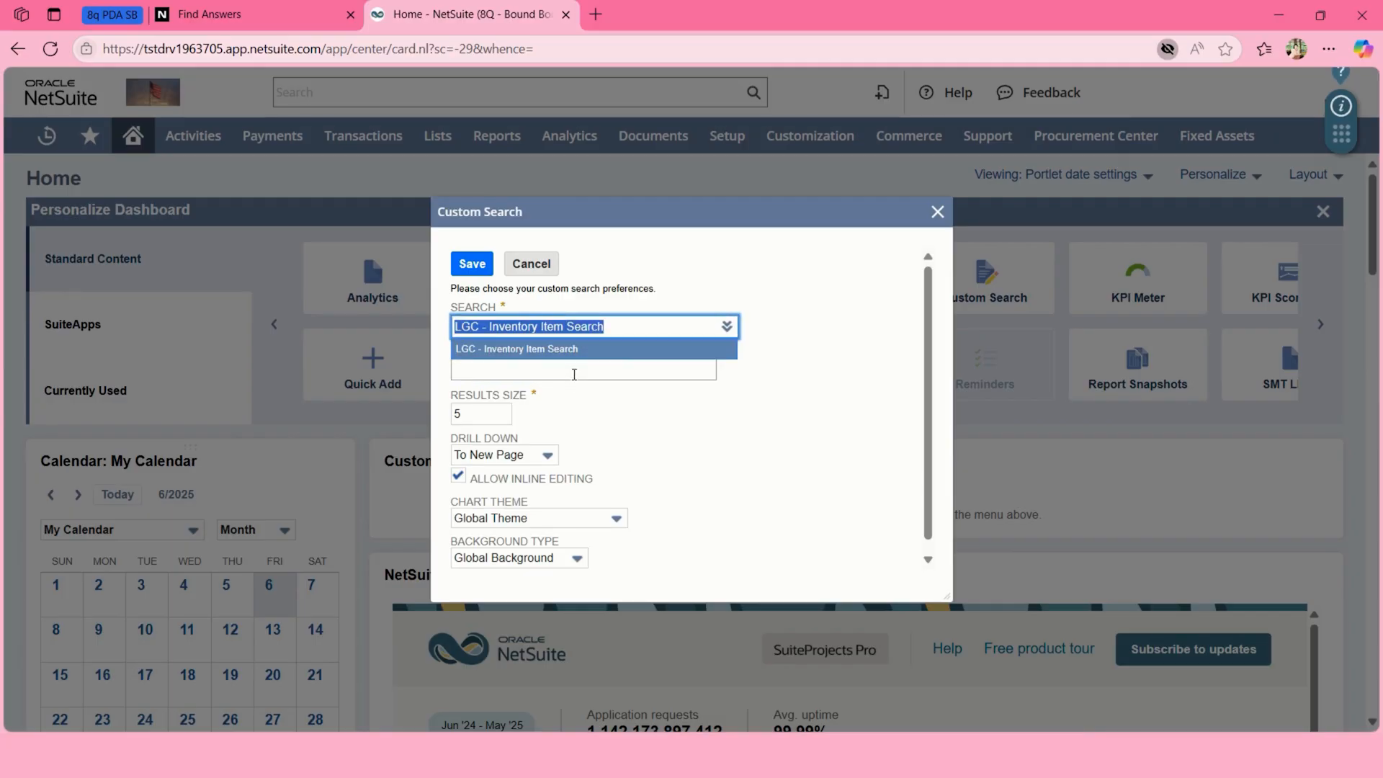
click(577, 368)
key(ctrl+v)
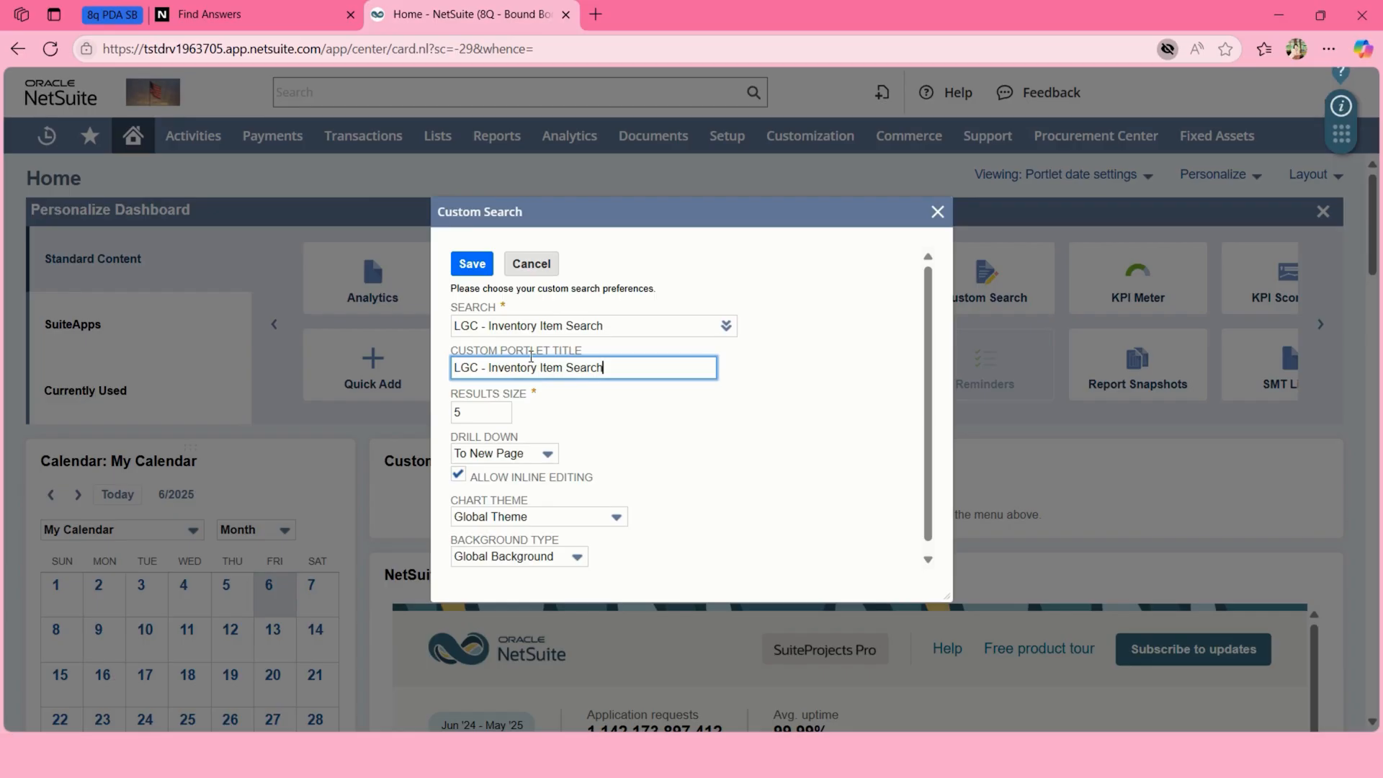
click(478, 264)
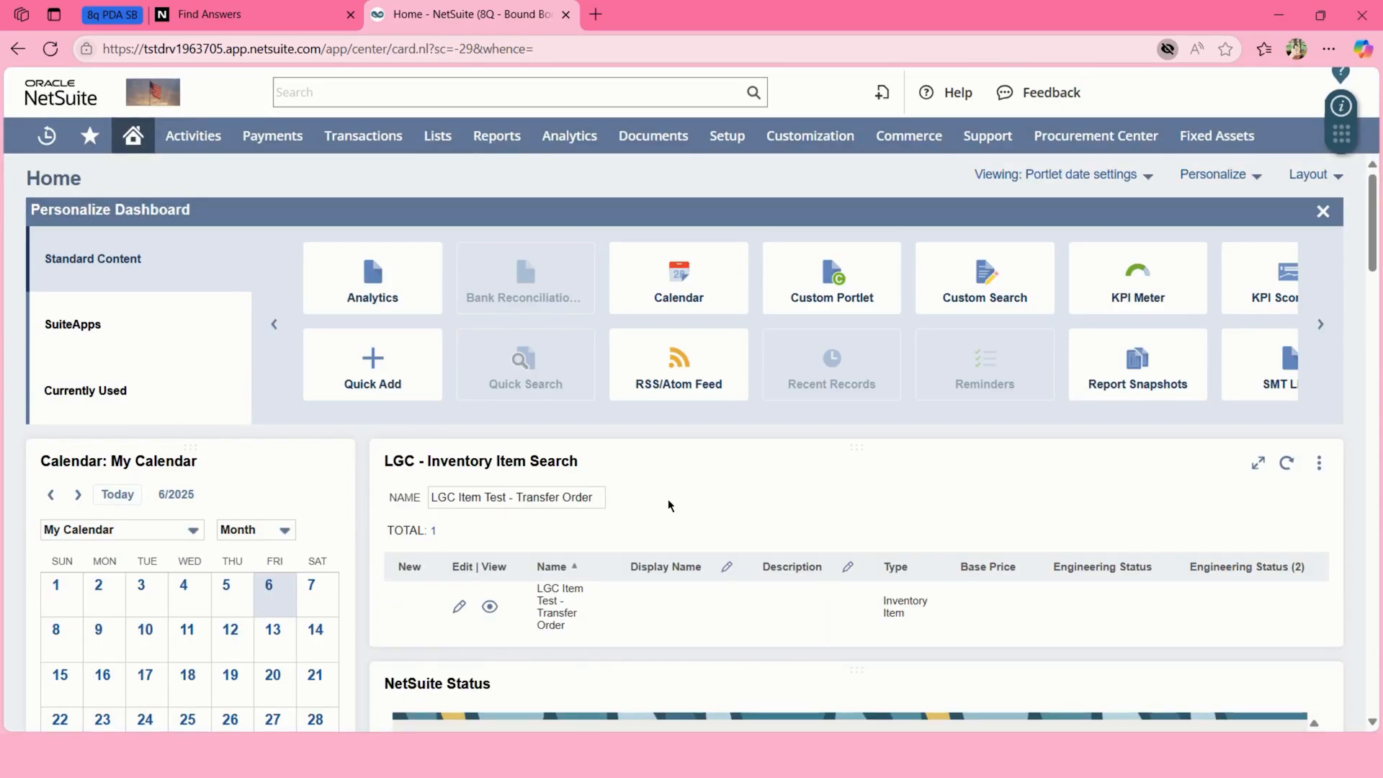
- Add a KPI Meter portlet to the dashboard
click(1137, 302)
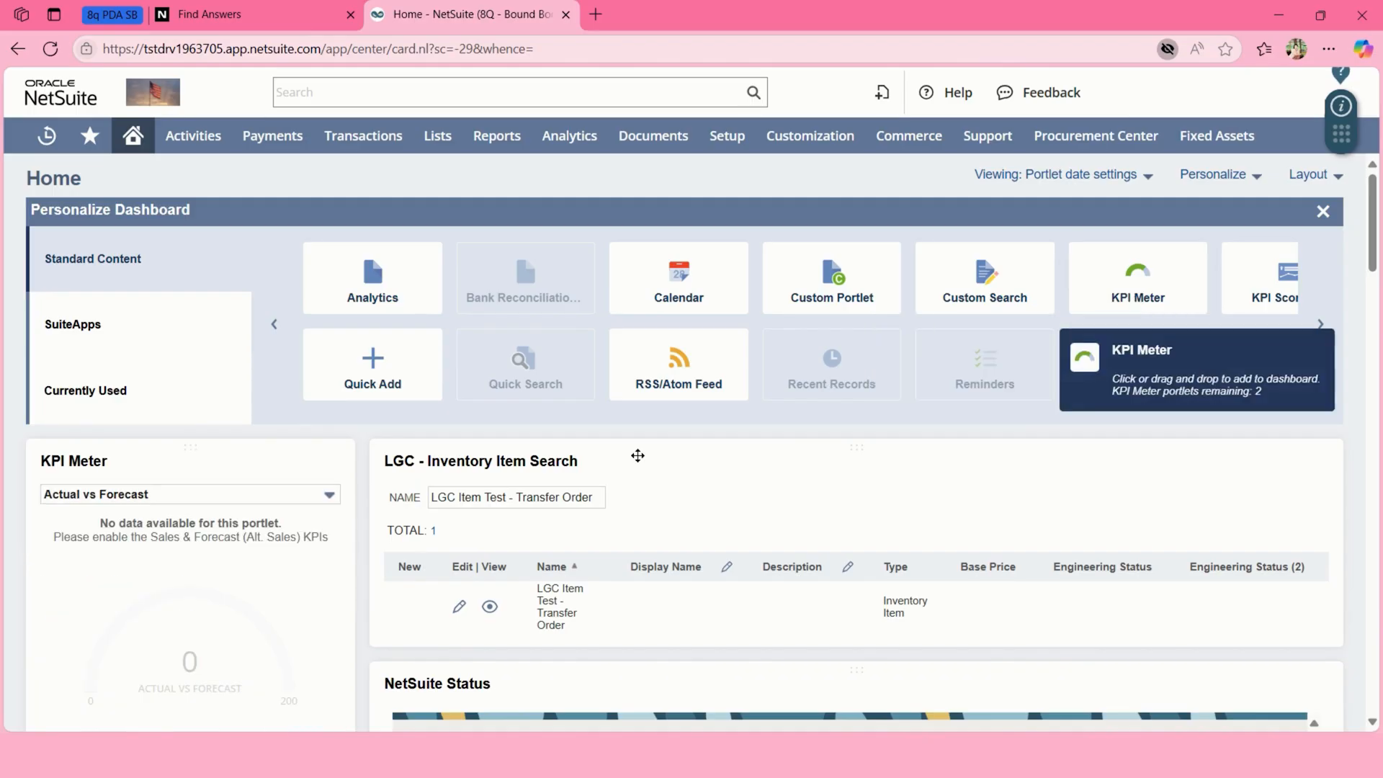
- Look through the comparison options offered in the KPI Meter portlet
click(324, 494)
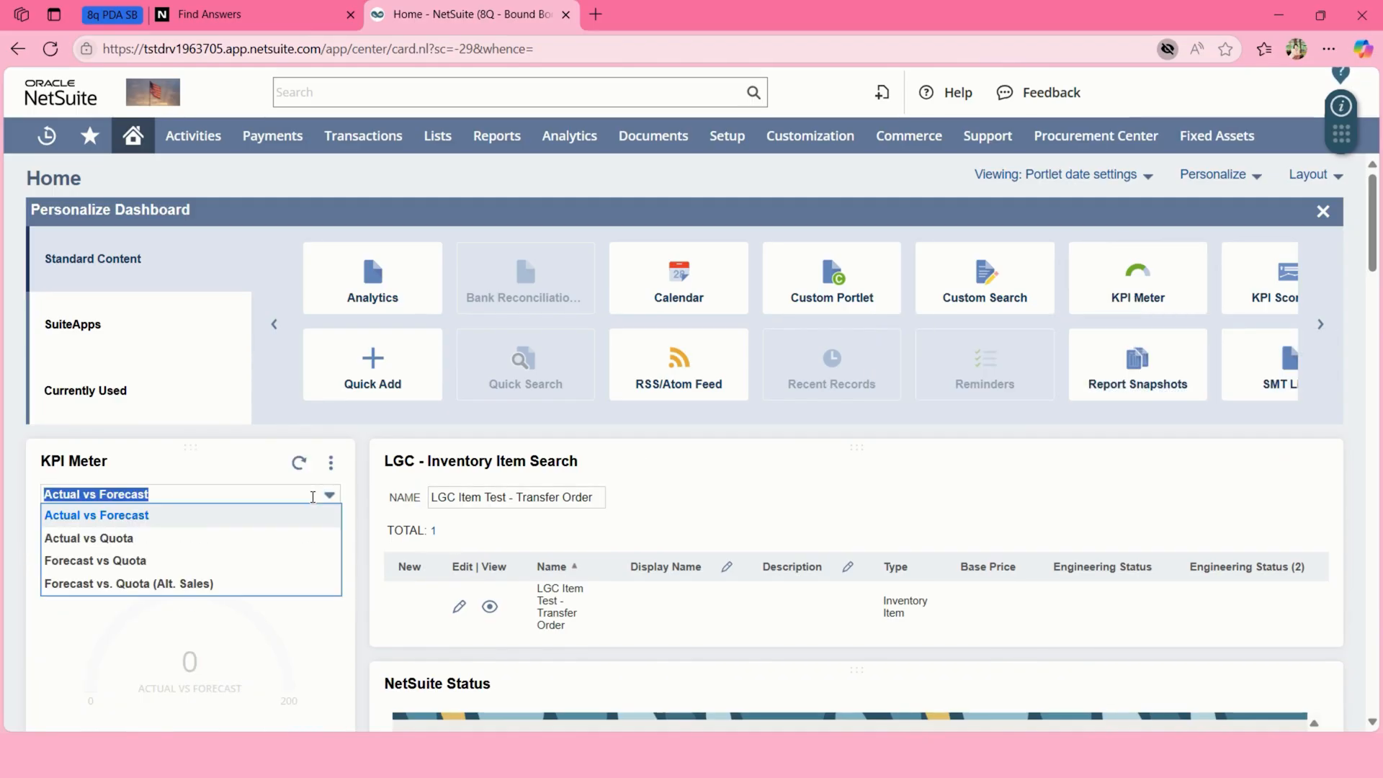
click(216, 585)
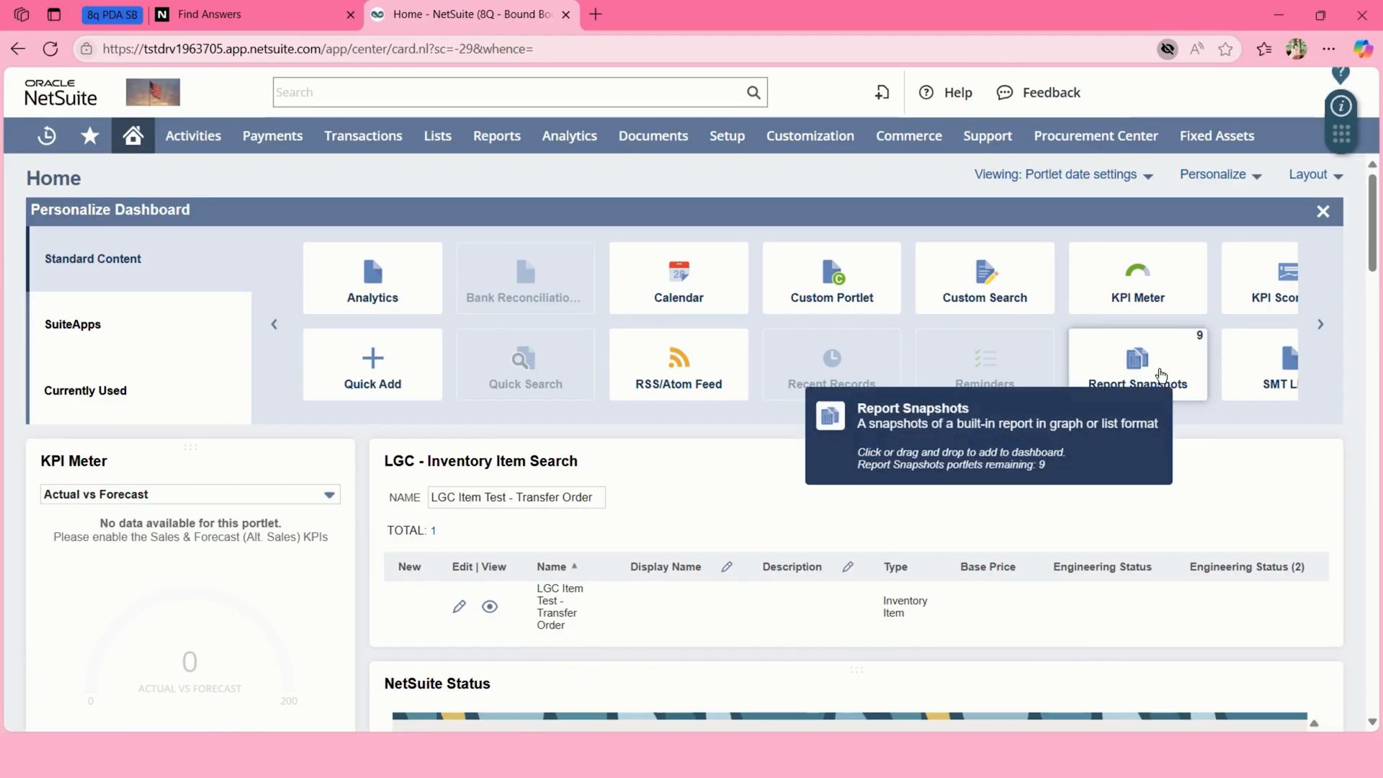
- Add a Report Snapshots portlet to the dashboard and save it with Customers By Sales as its snapshot
drag(1142, 364, 303, 477)
click(331, 462)
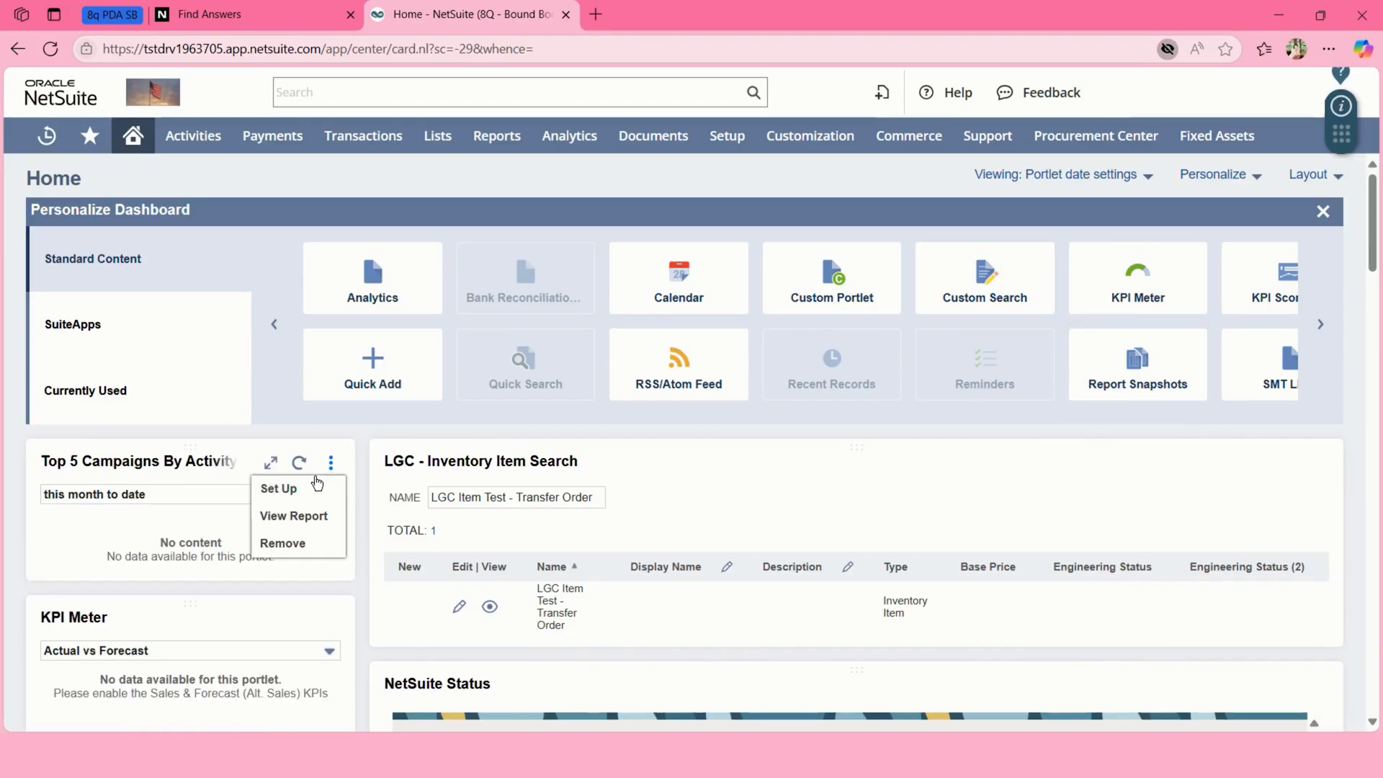
click(306, 489)
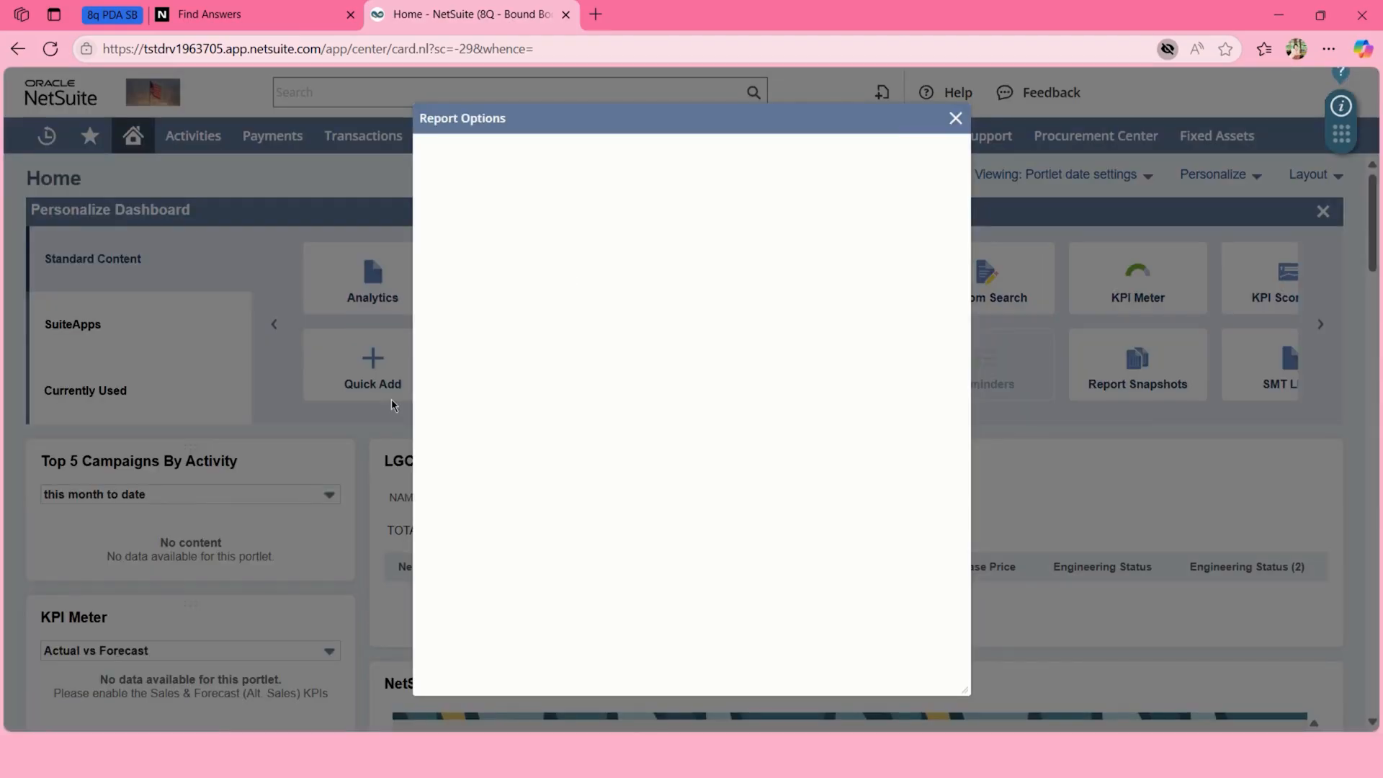
click(595, 217)
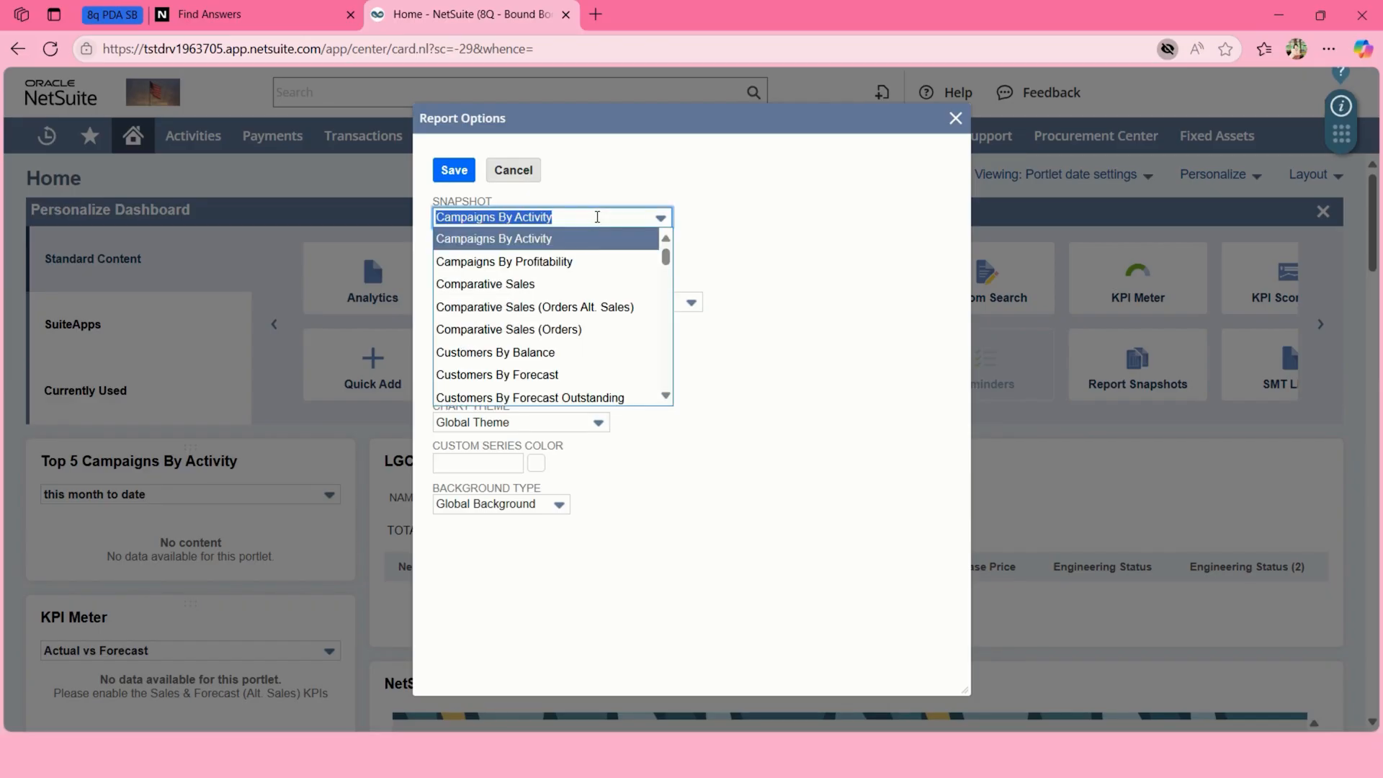
scroll(572, 345, down, 1)
scroll(571, 345, down, 5)
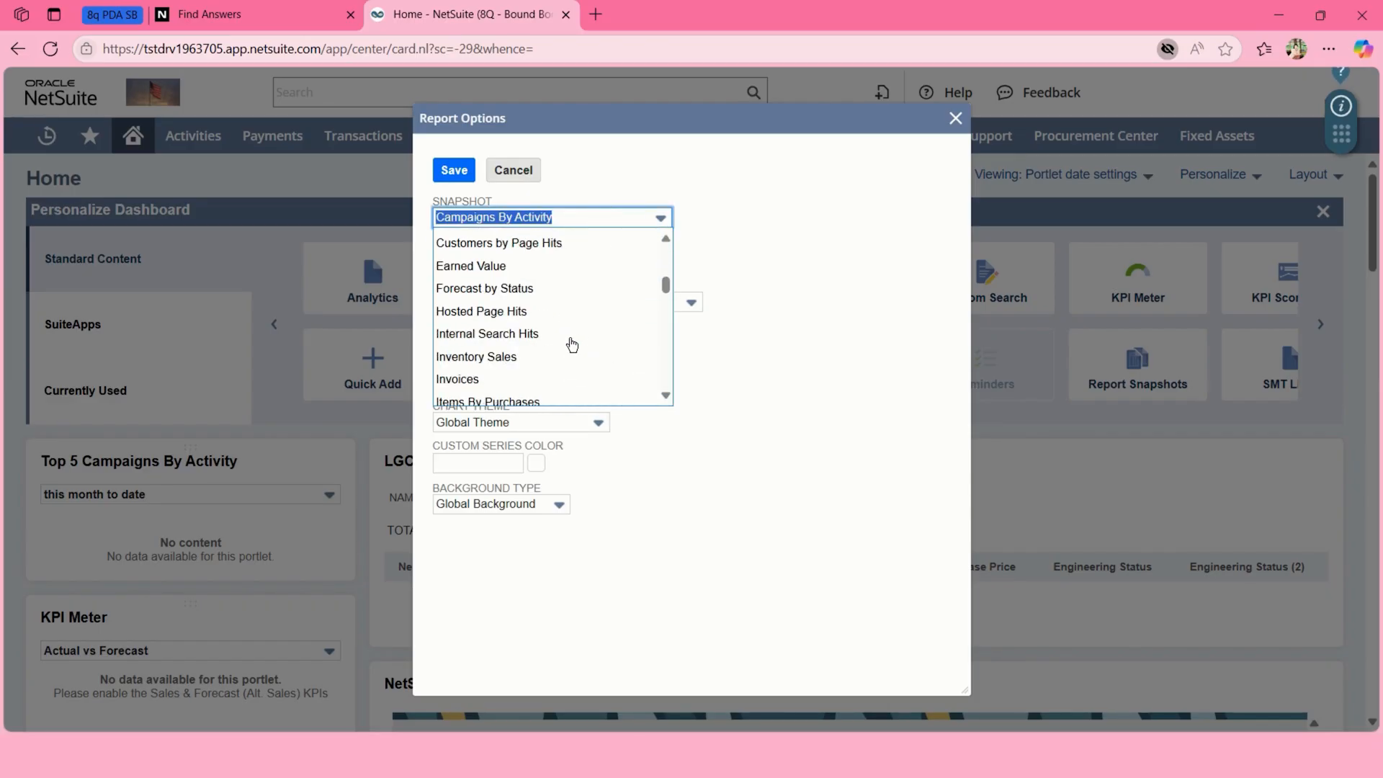
scroll(571, 345, up, 3)
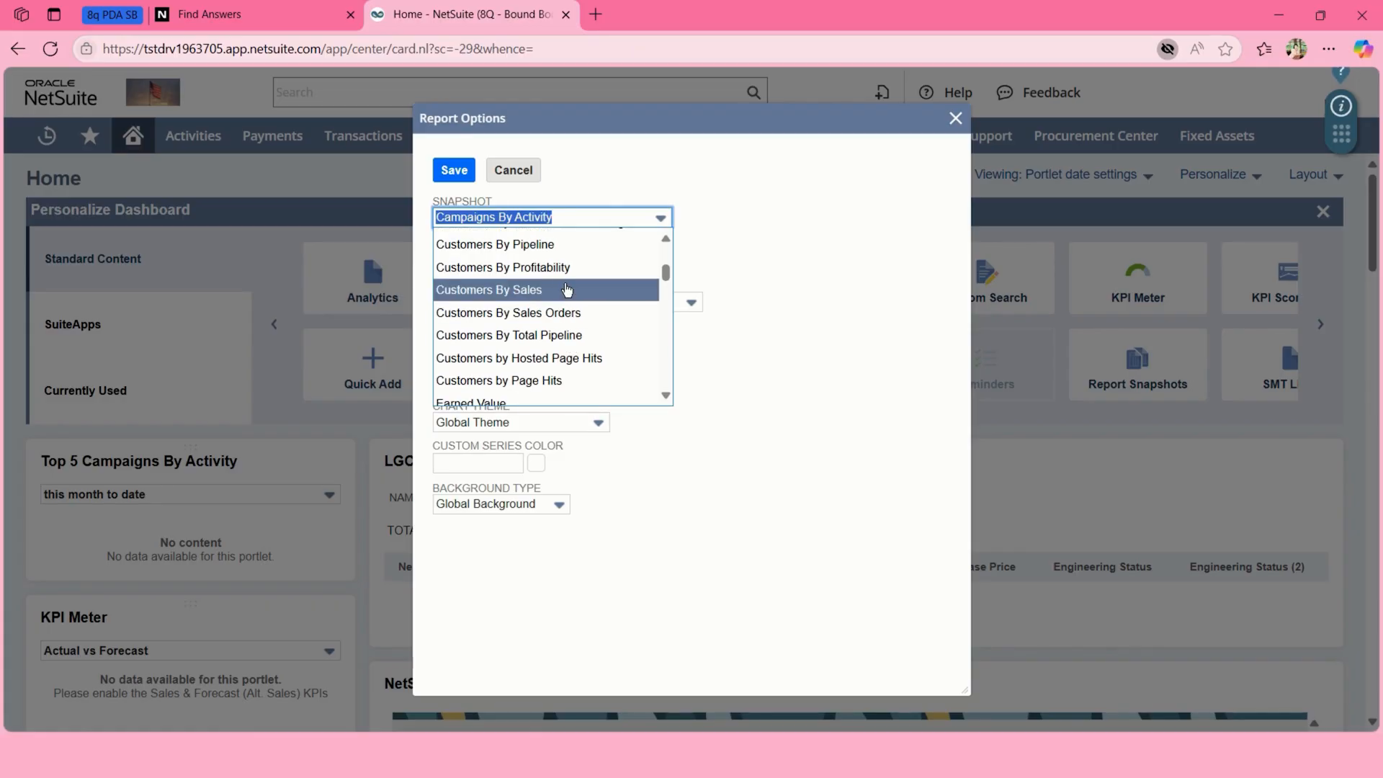
click(533, 289)
click(463, 179)
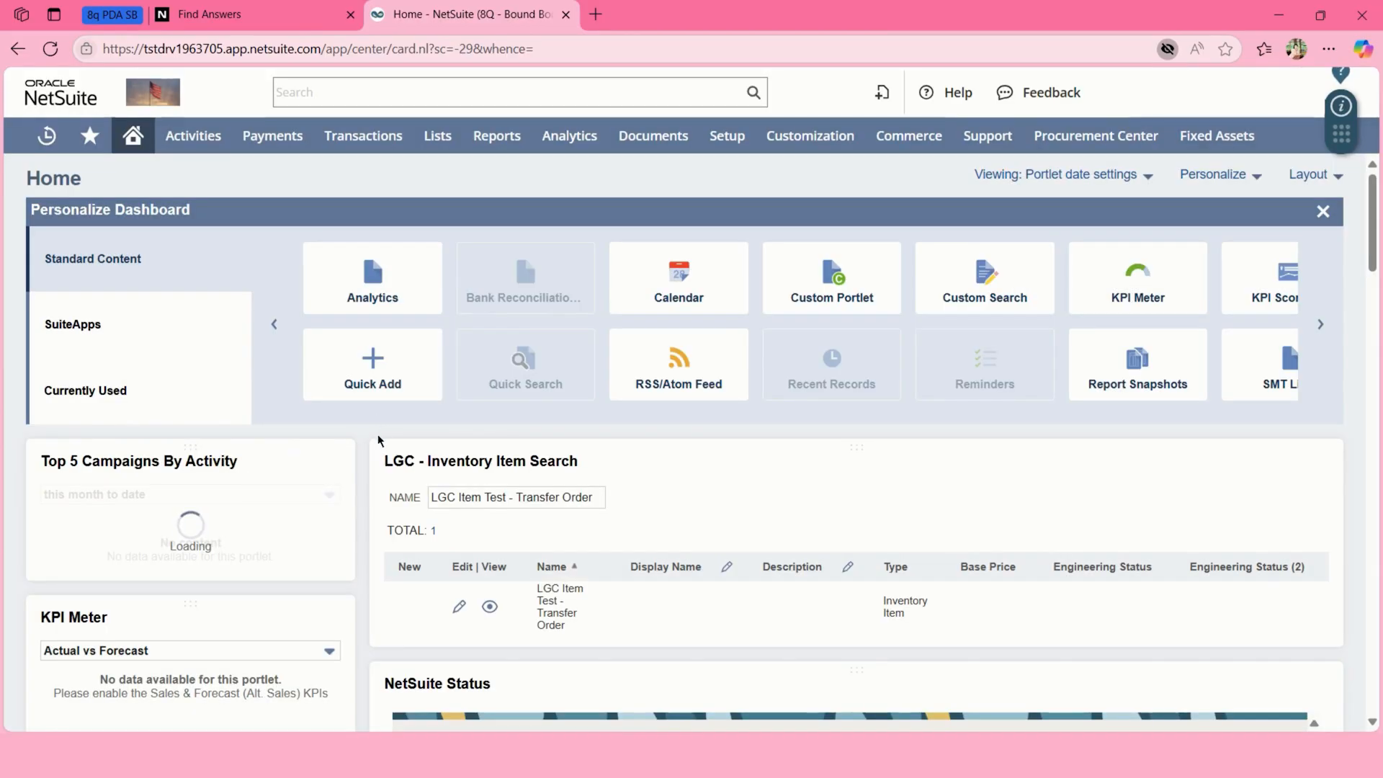
- Set the period of the Top 5 Customers By Sales portlet to this year
click(303, 496)
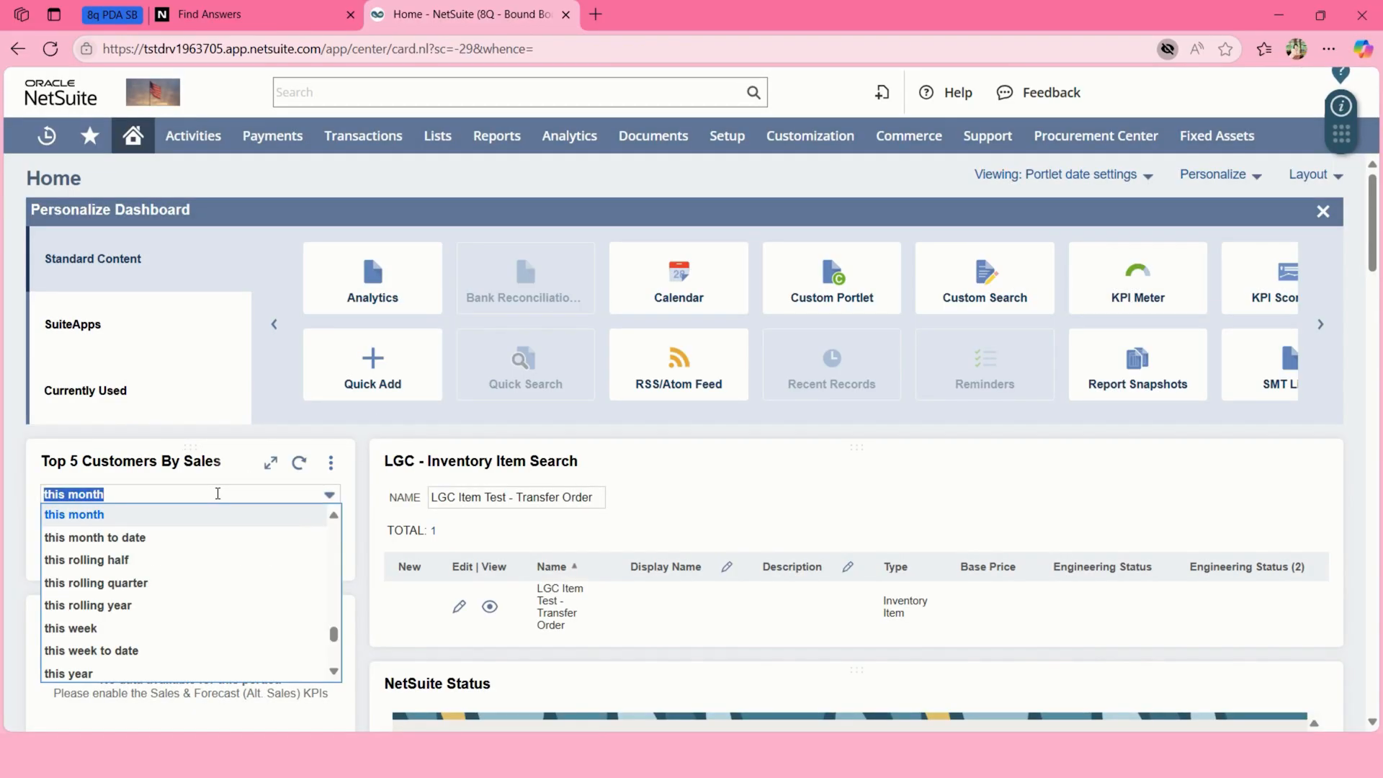
click(168, 676)
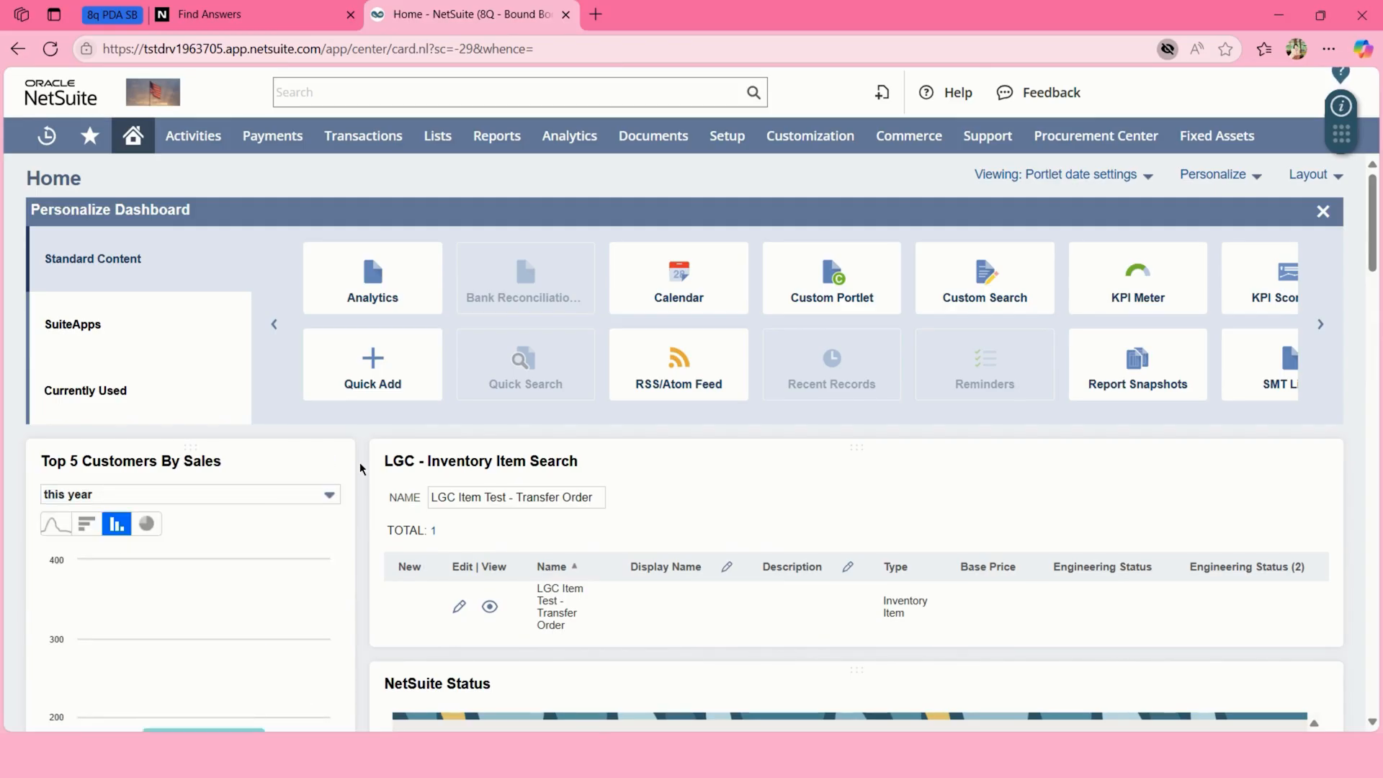
scroll(325, 517, down, 3)
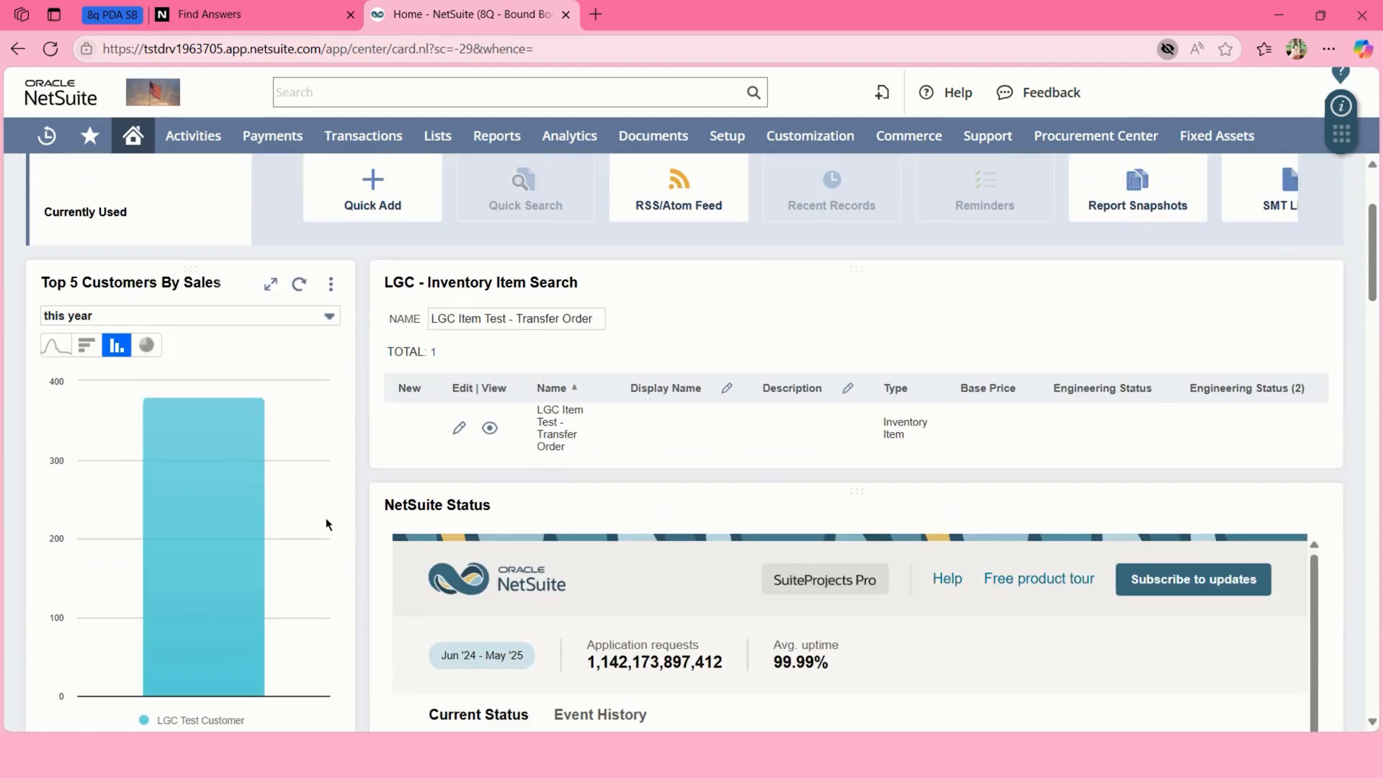
scroll(326, 518, up, 1)
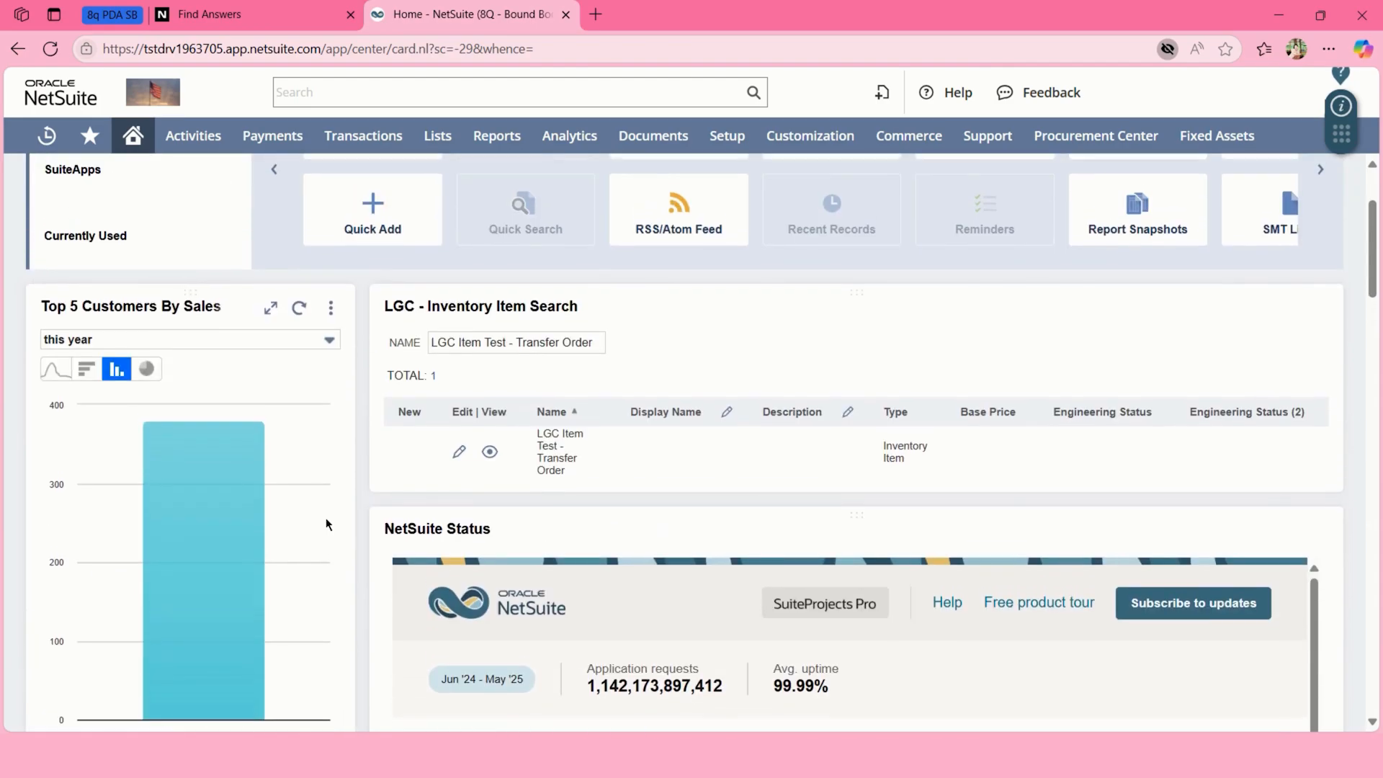
- Try the horizontal bar and line charts for Top 5 Customers By Sales, ending with the pie chart
click(84, 371)
scroll(296, 382, down, 1)
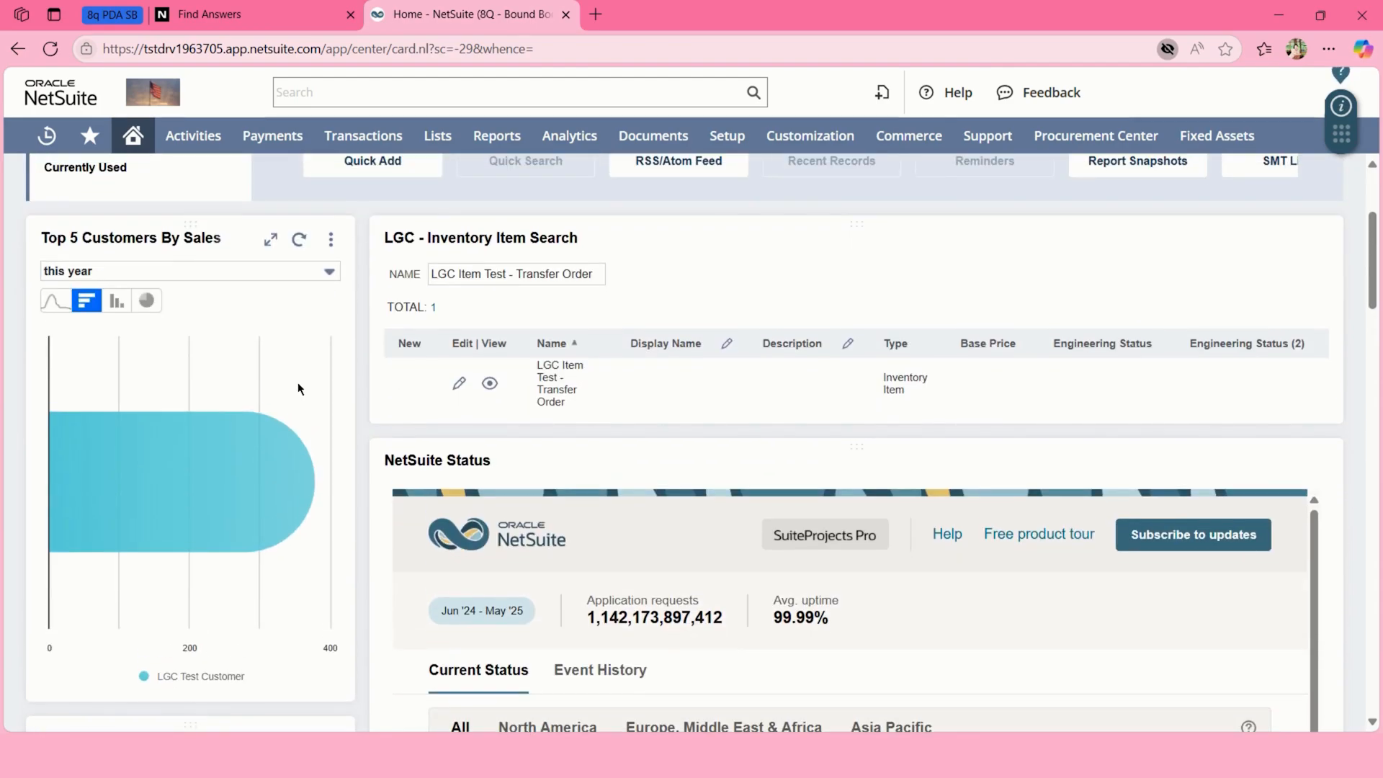
click(56, 300)
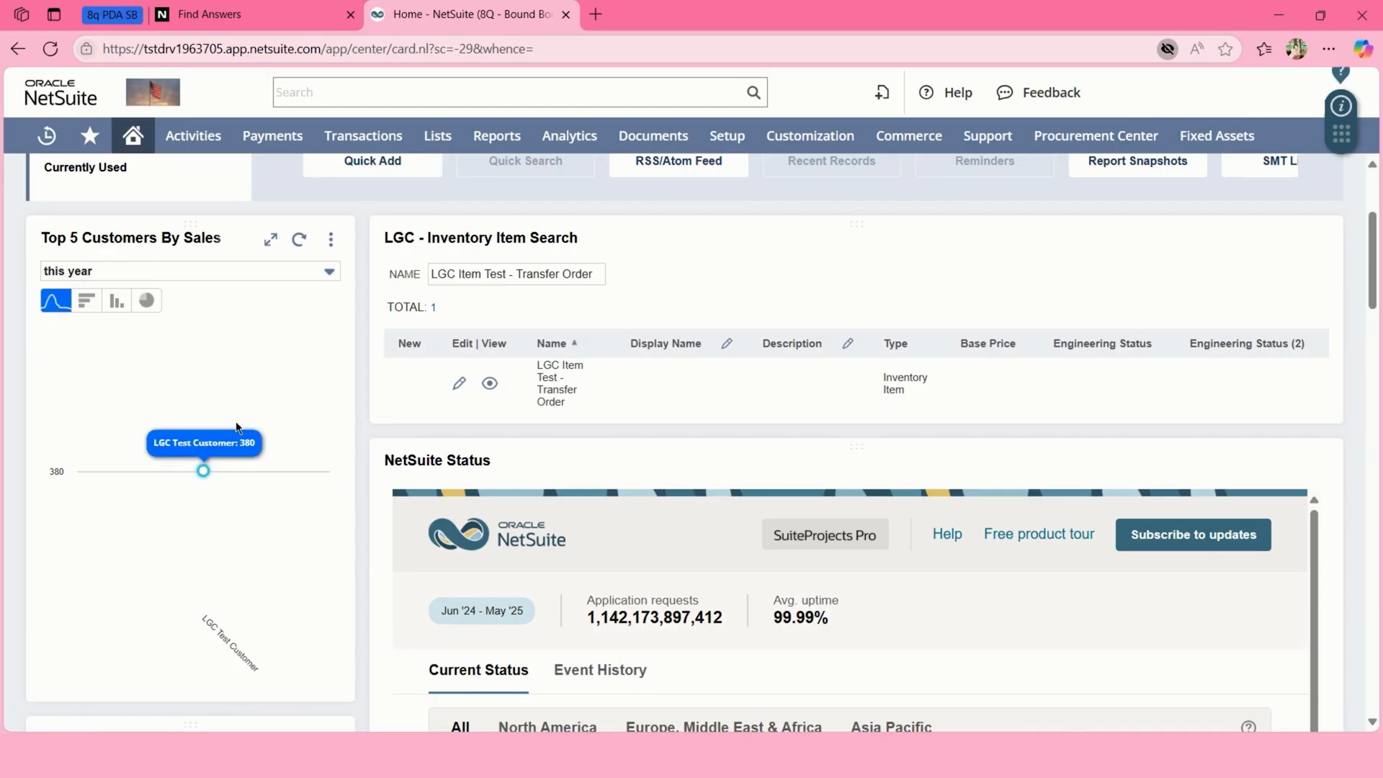
scroll(448, 222, up, 1)
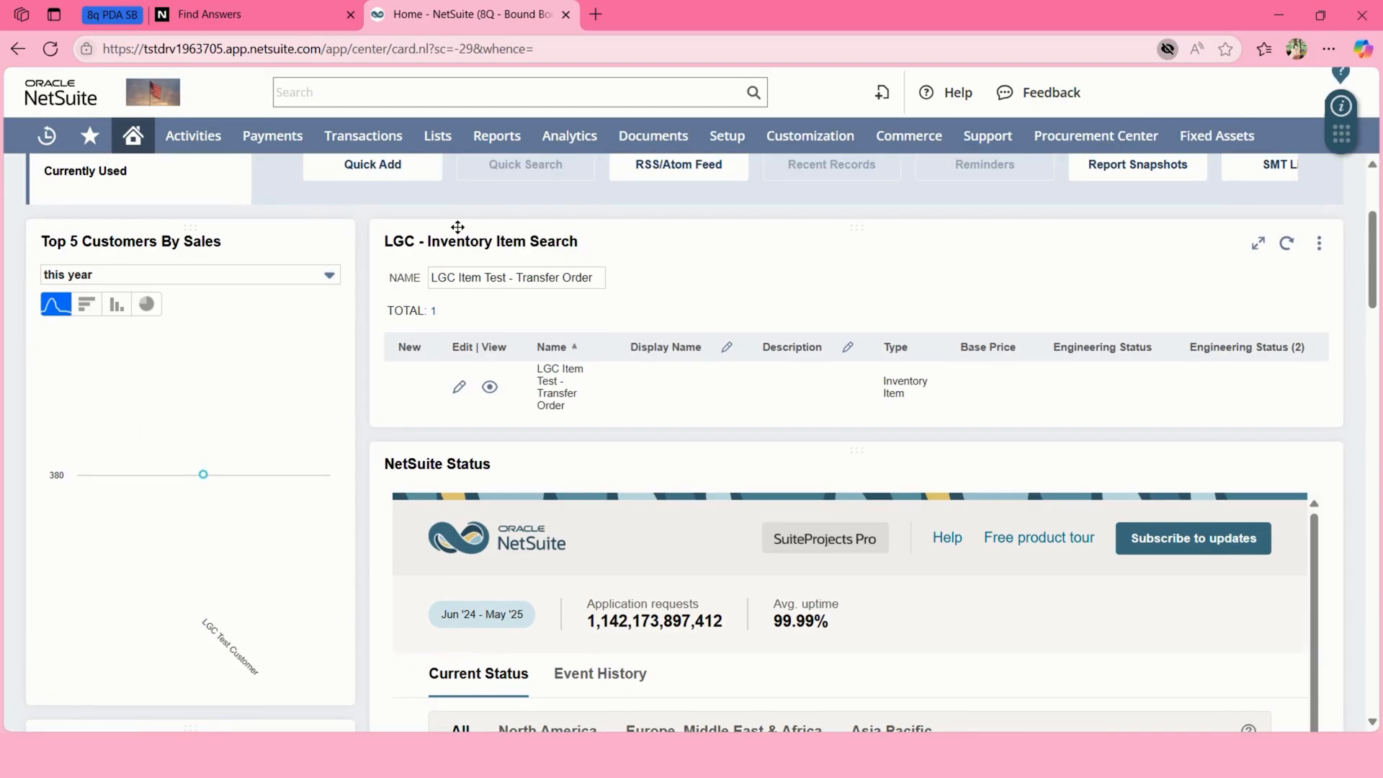
click(143, 308)
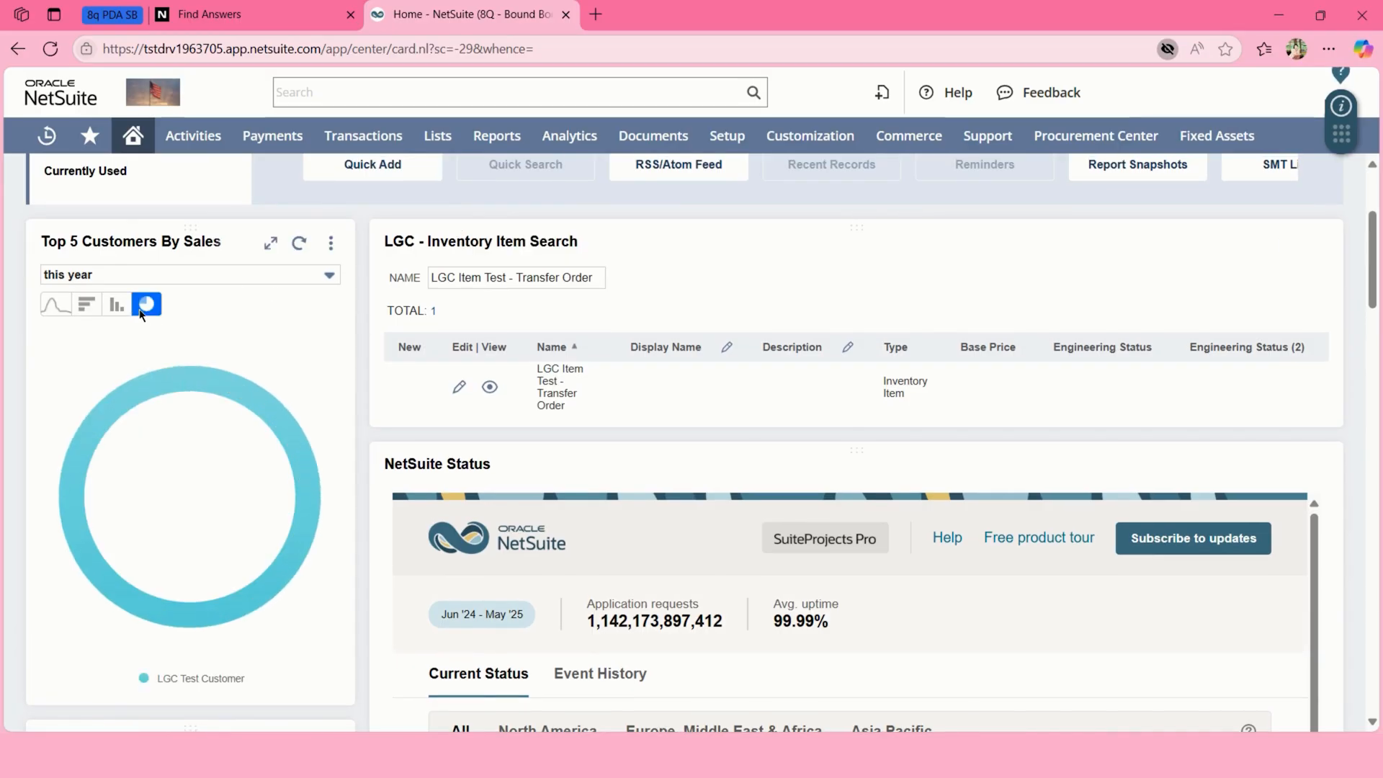
- Add a List portlet to the dashboard and open its setup
scroll(322, 305, up, 3)
scroll(1048, 404, down, 3)
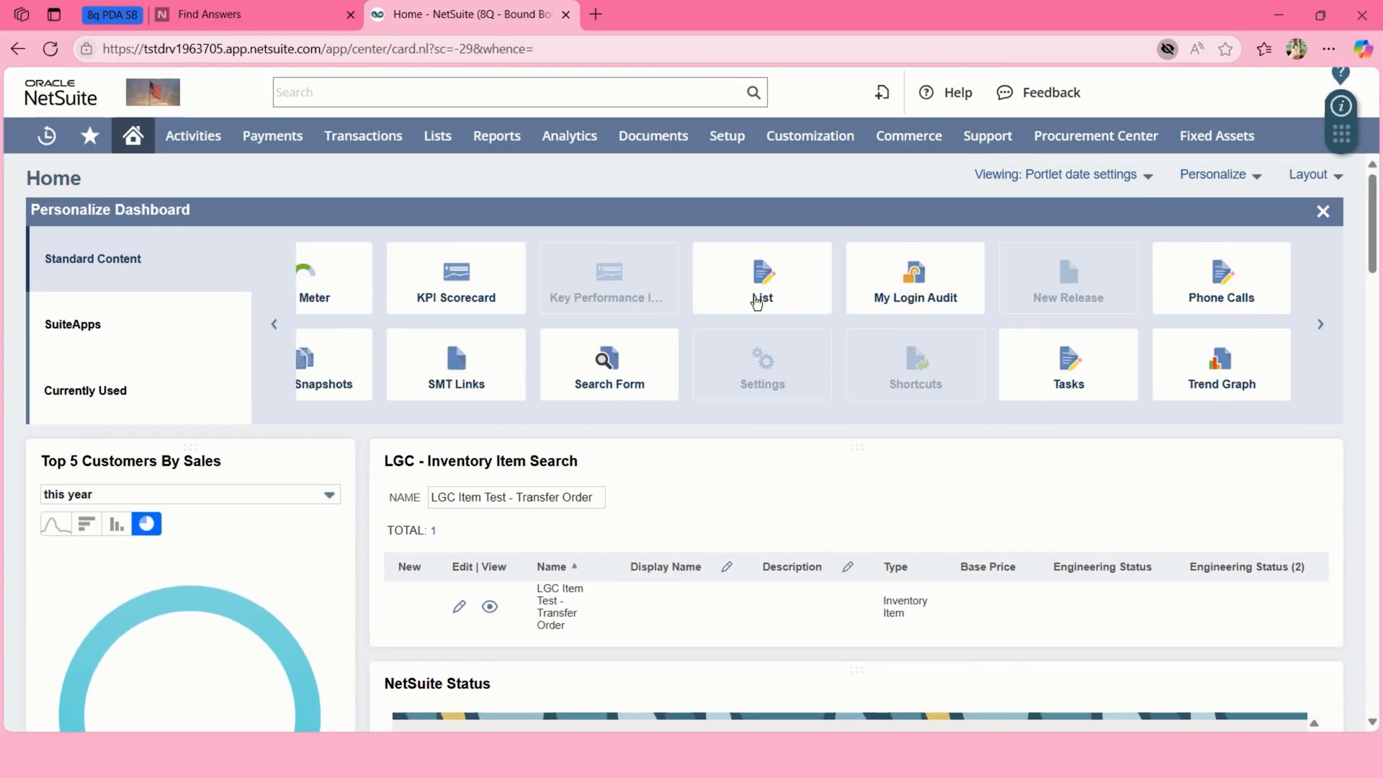
click(785, 305)
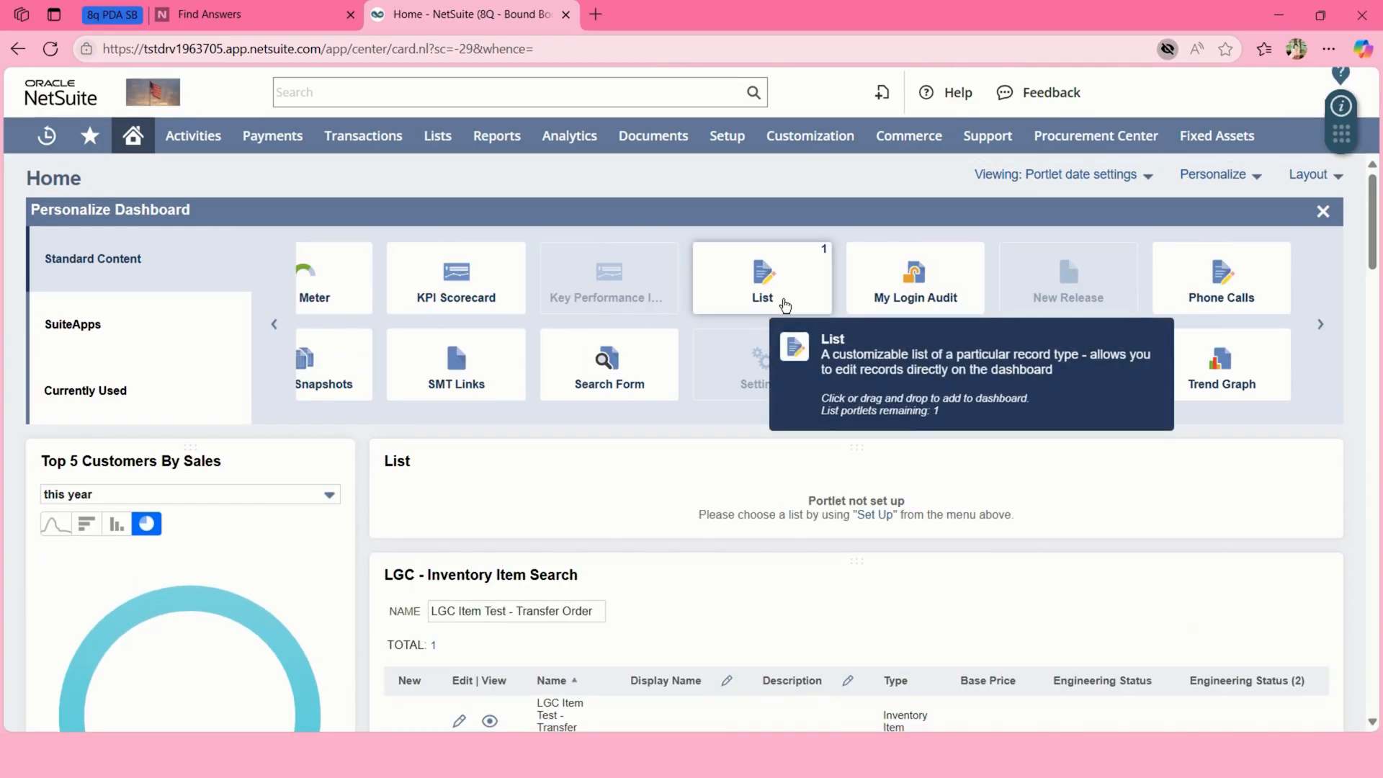
click(874, 515)
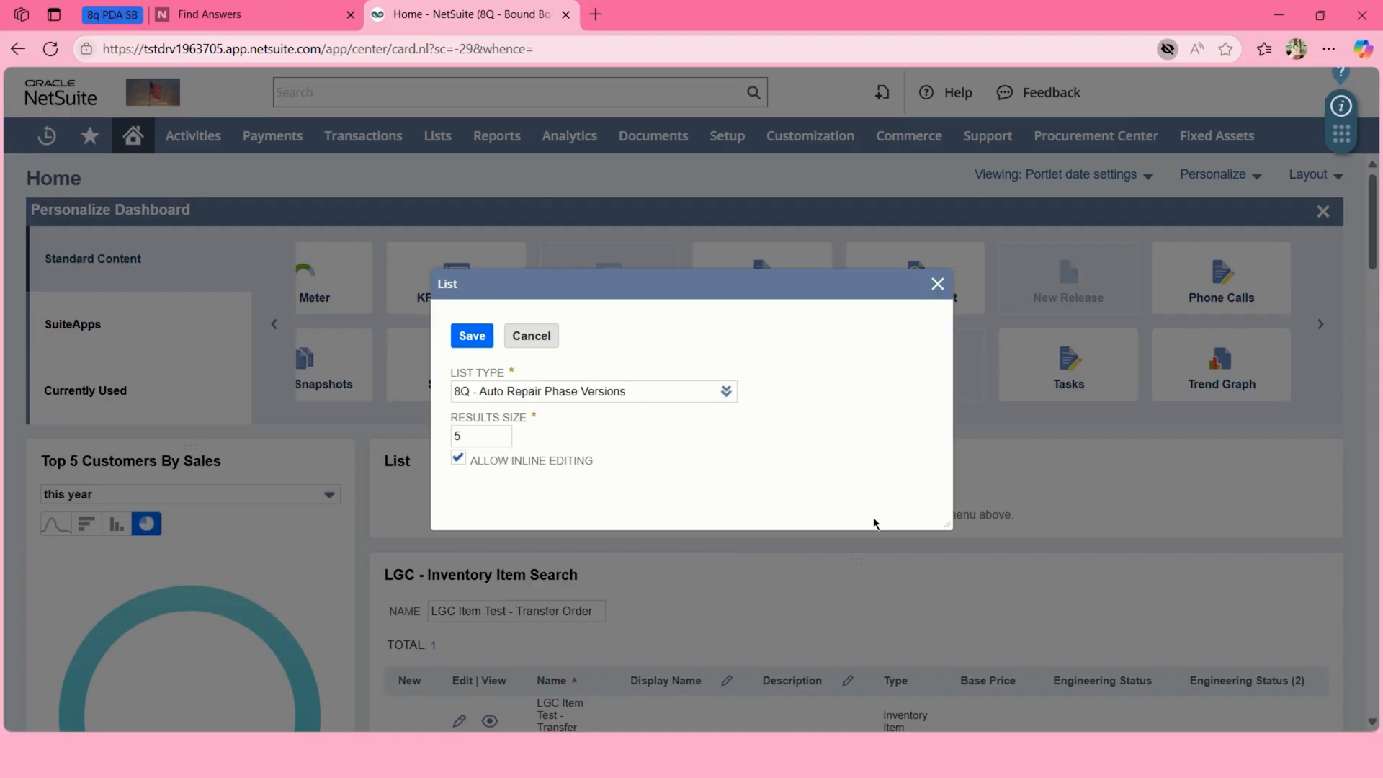
- Browse the full set of list types under "Fam - System - Order", choose items for the List portlet and save it
mouse_move(727, 398)
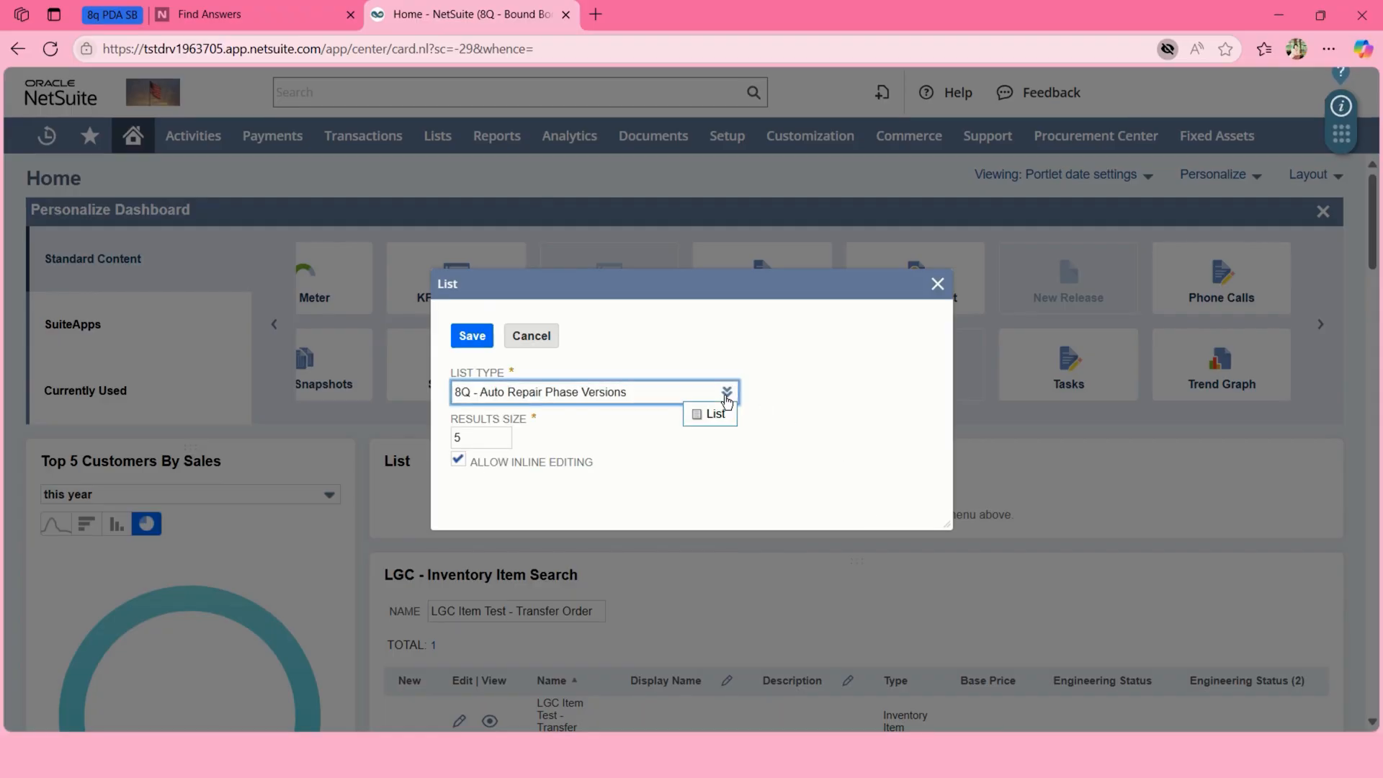
click(709, 415)
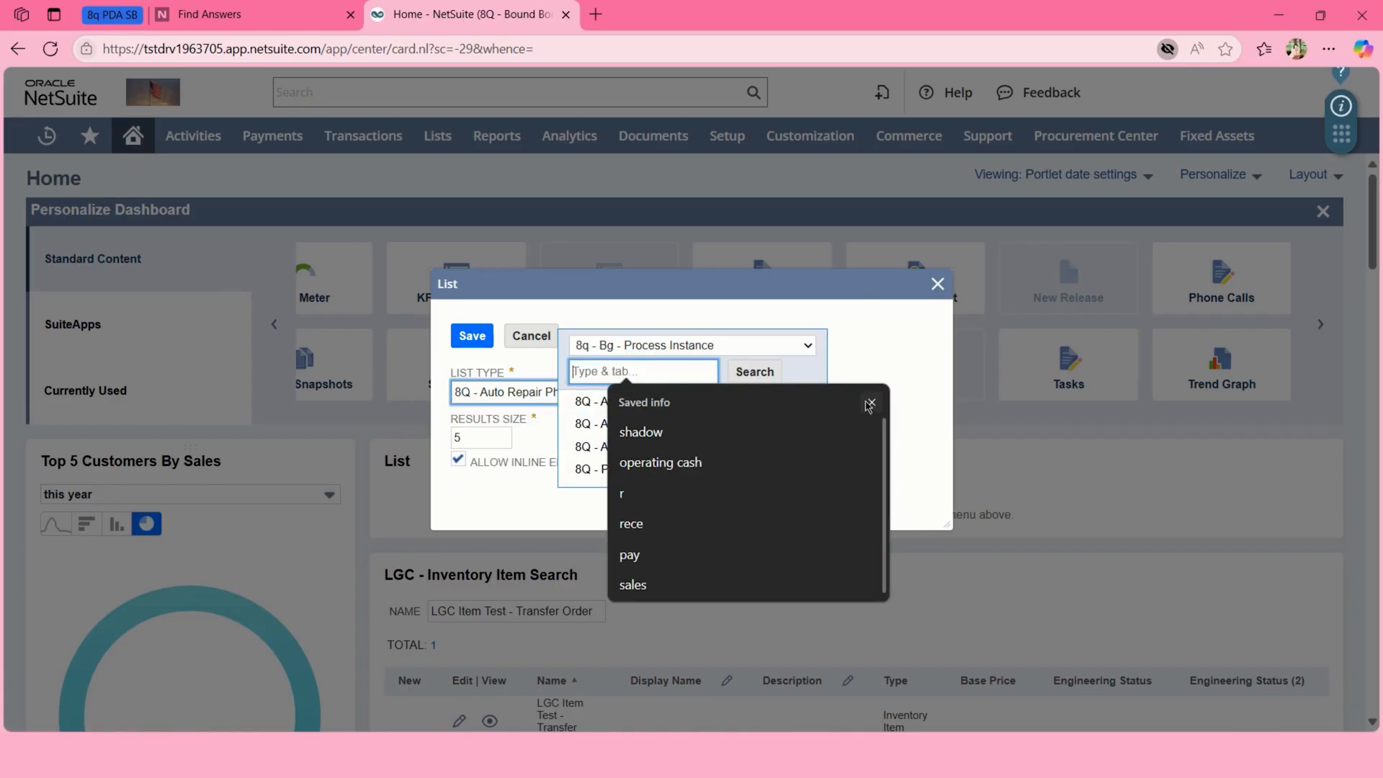
click(870, 403)
scroll(713, 407, down, 1)
scroll(714, 408, down, 5)
click(753, 346)
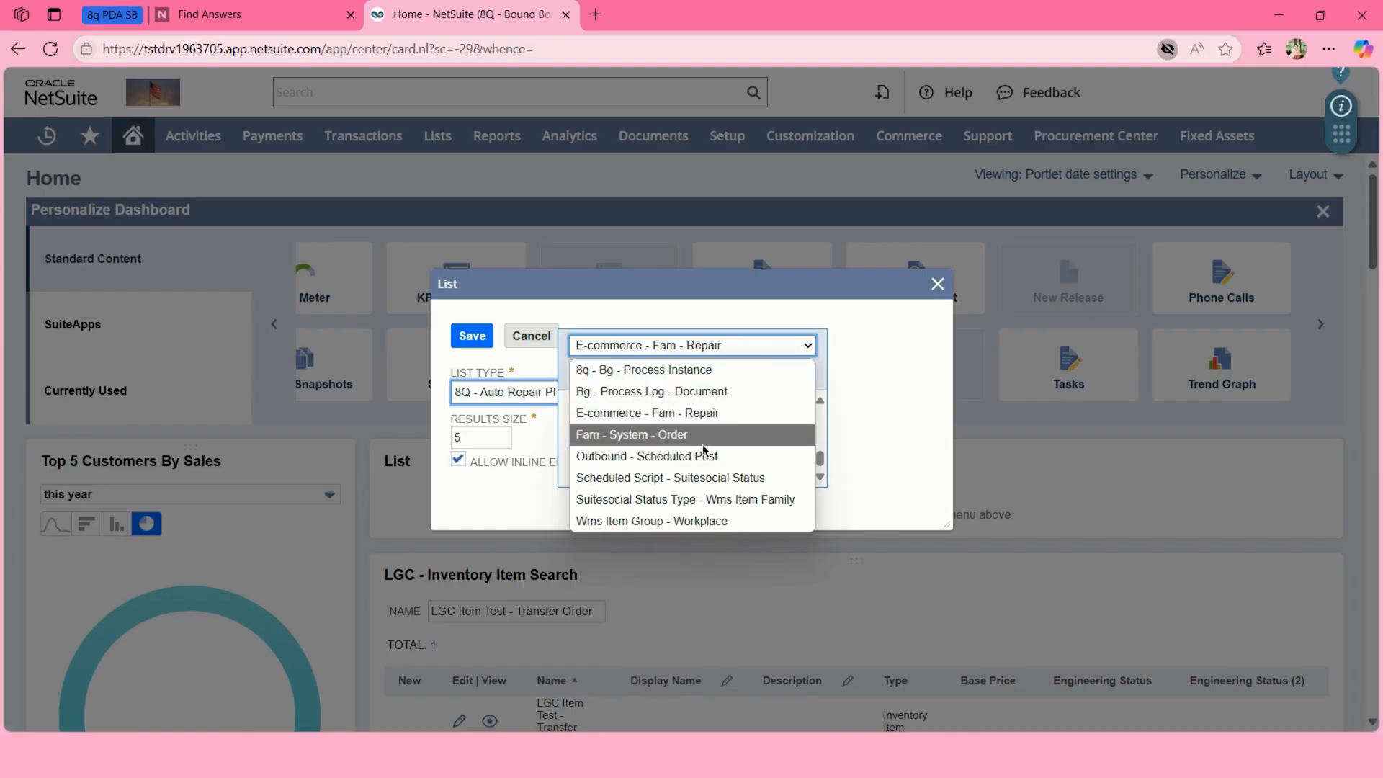
click(703, 444)
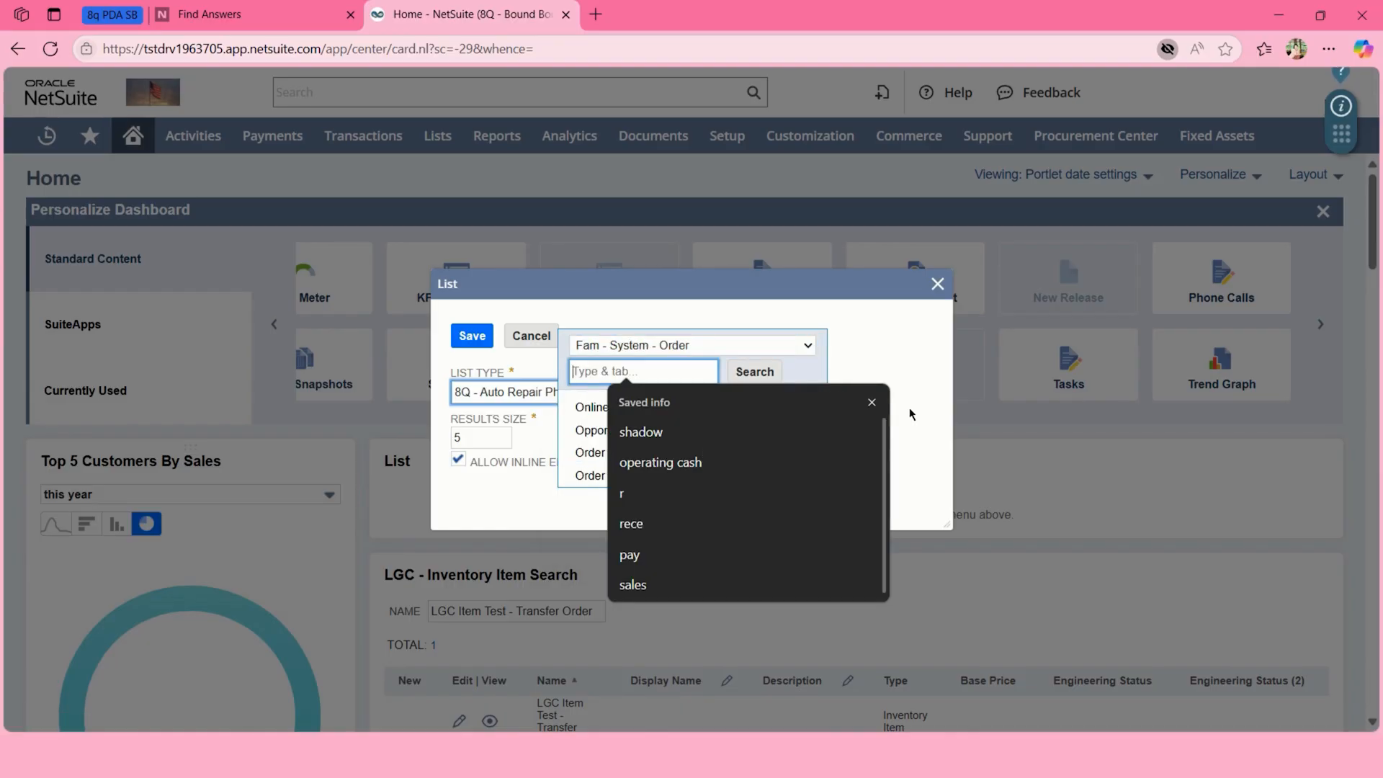
click(871, 402)
scroll(695, 456, up, 1)
scroll(696, 456, up, 6)
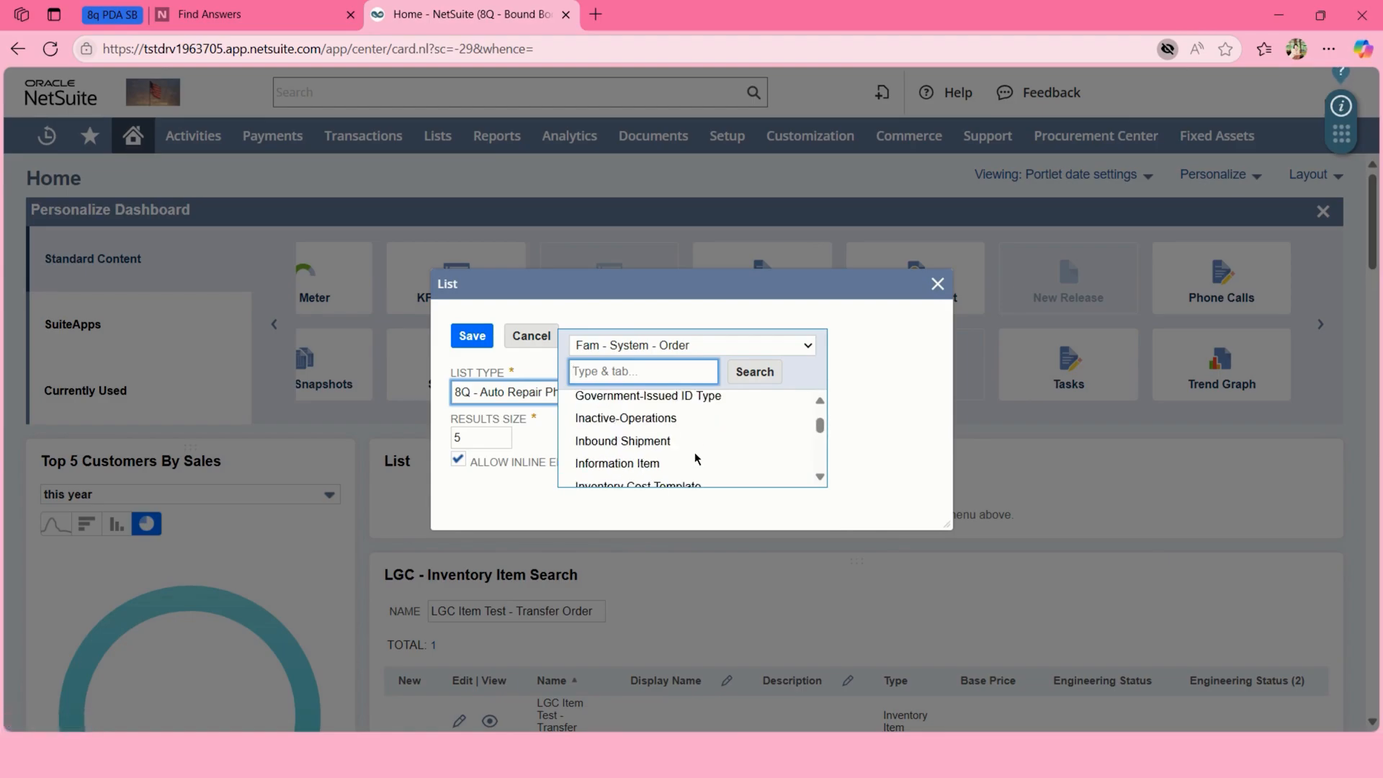
click(634, 424)
click(472, 336)
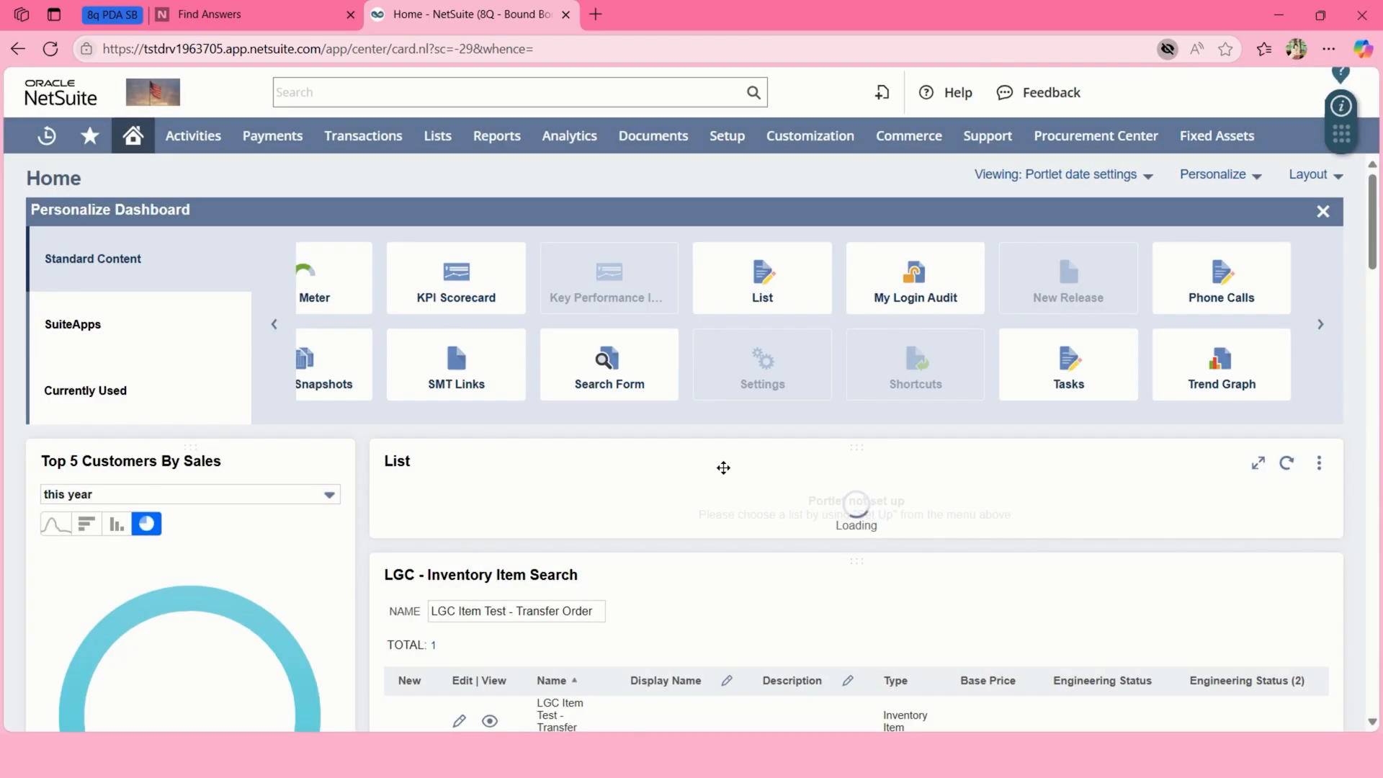
- Add the My Login Audit portlet to the dashboard
click(916, 272)
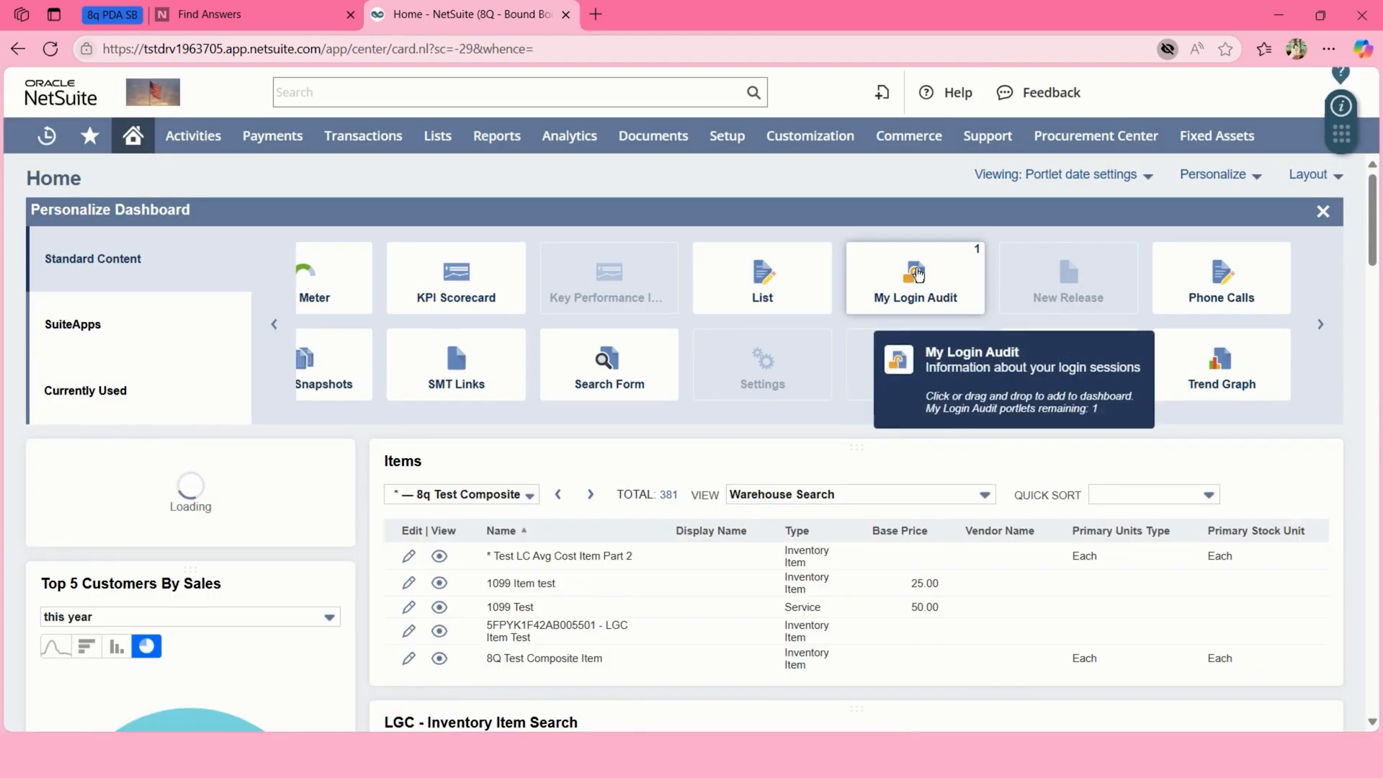
click(331, 463)
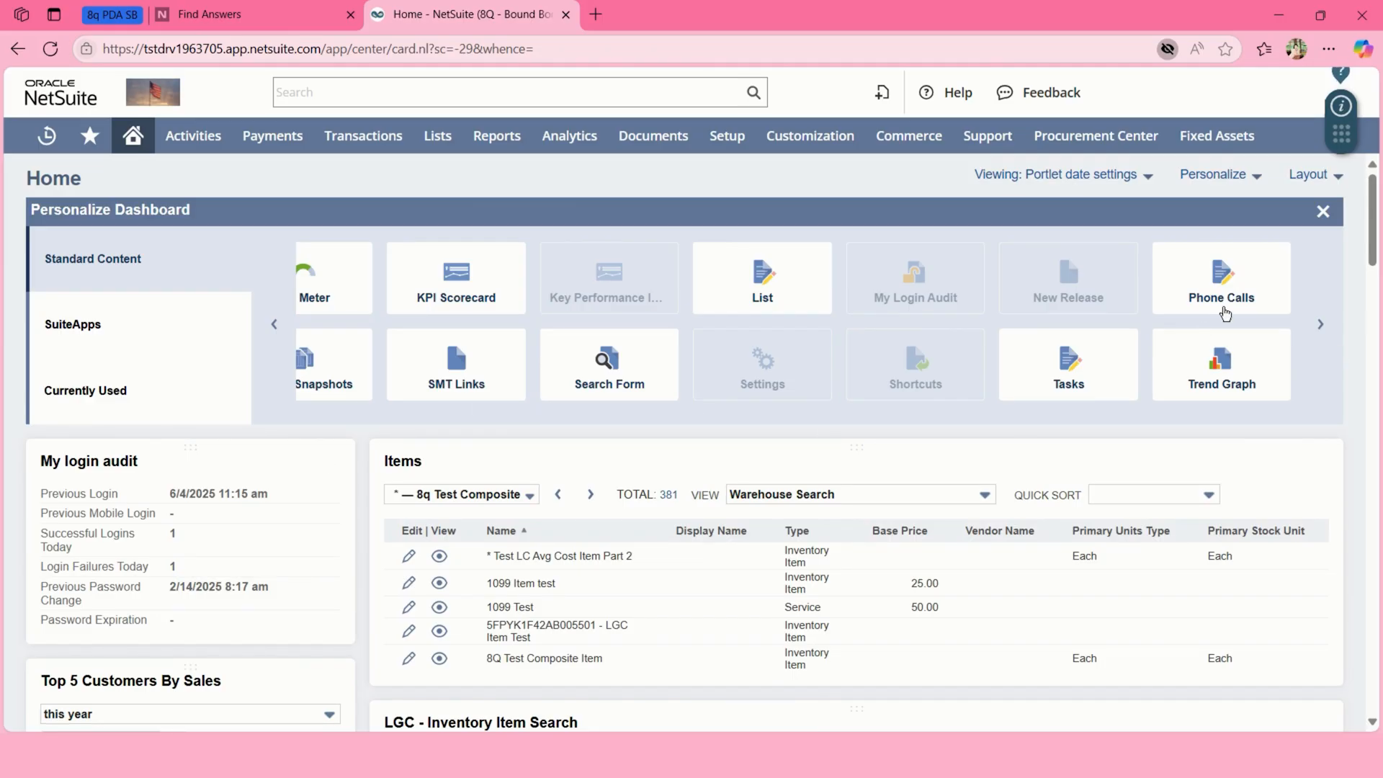
- Add a Trend Graph portlet to the dashboard and open its setup
click(1196, 369)
click(1323, 463)
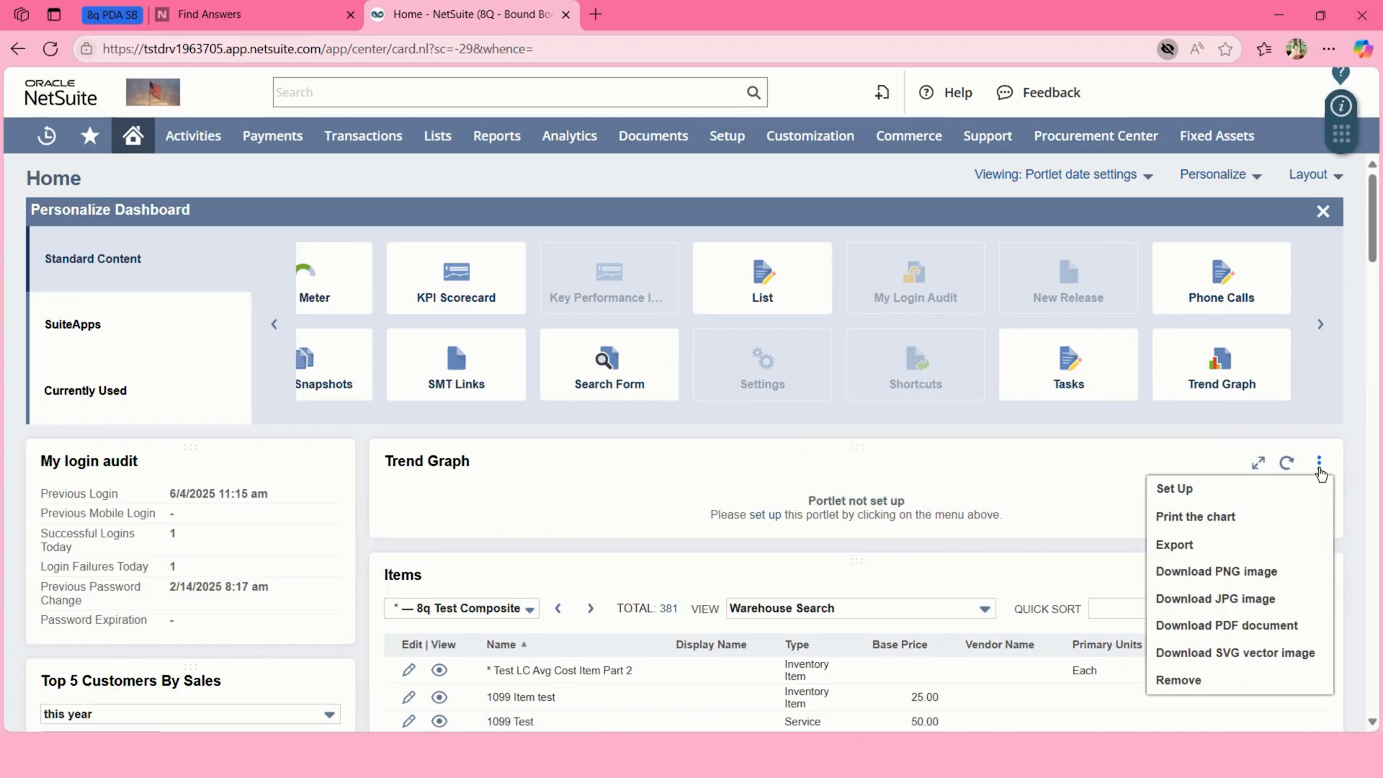
click(1311, 487)
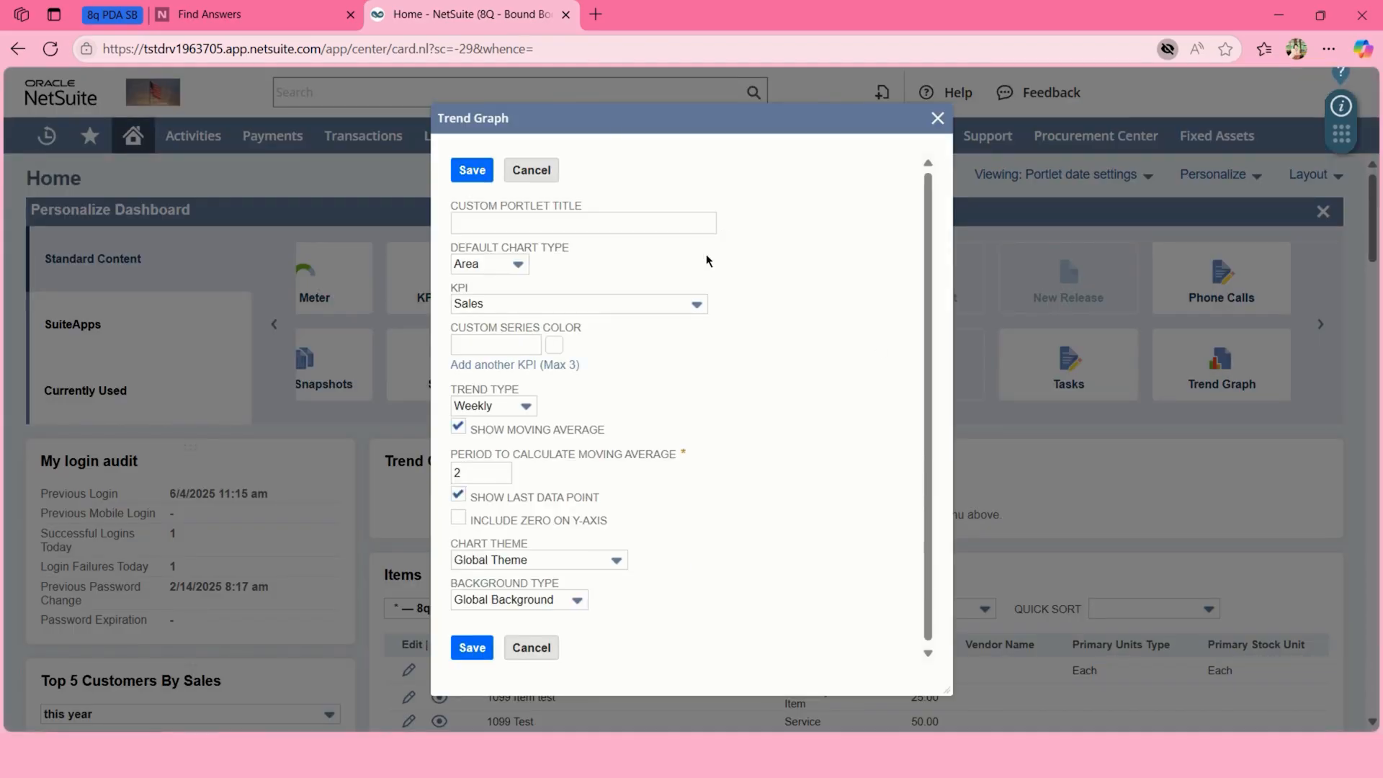
- Set the trend graph's KPI to Sales (Orders), title the portlet "SO LGC" and save it
click(693, 306)
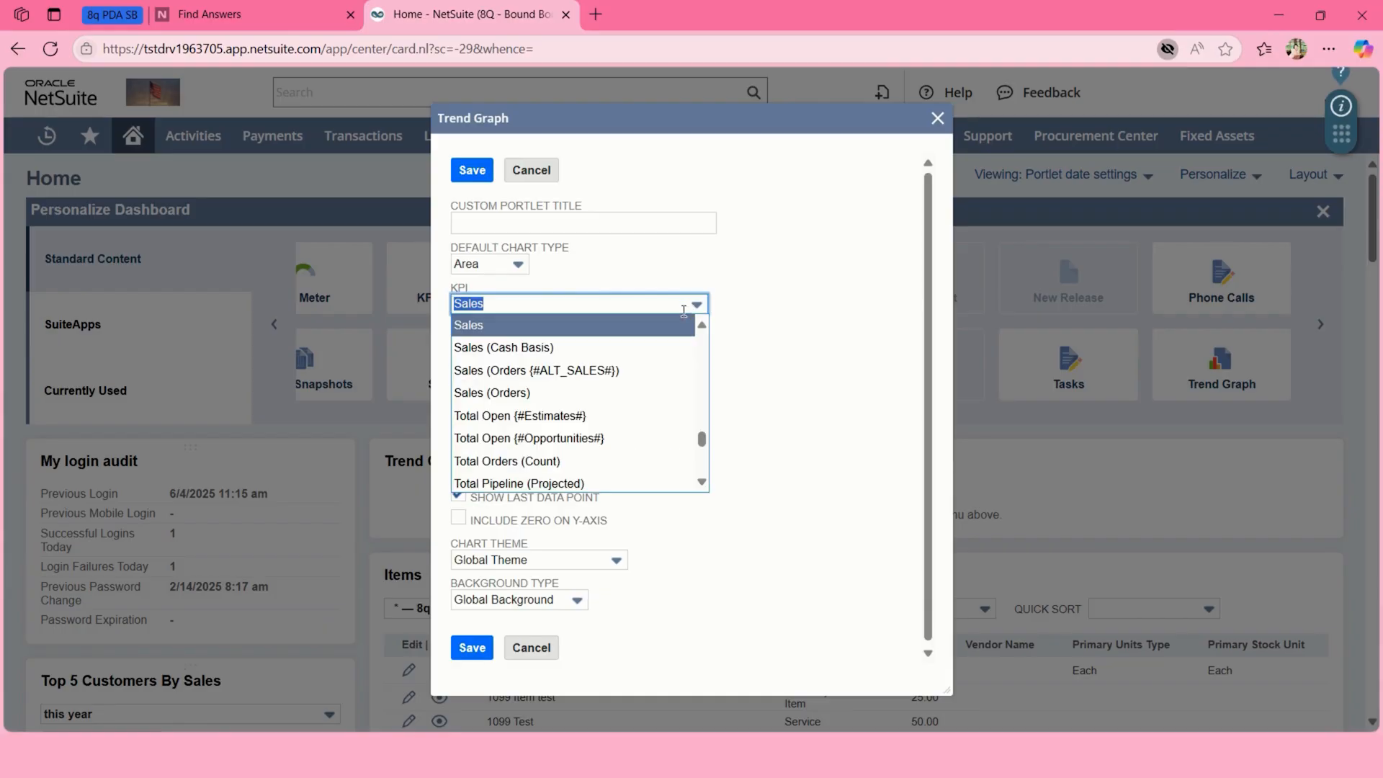
click(666, 392)
click(486, 219)
text(SO L)
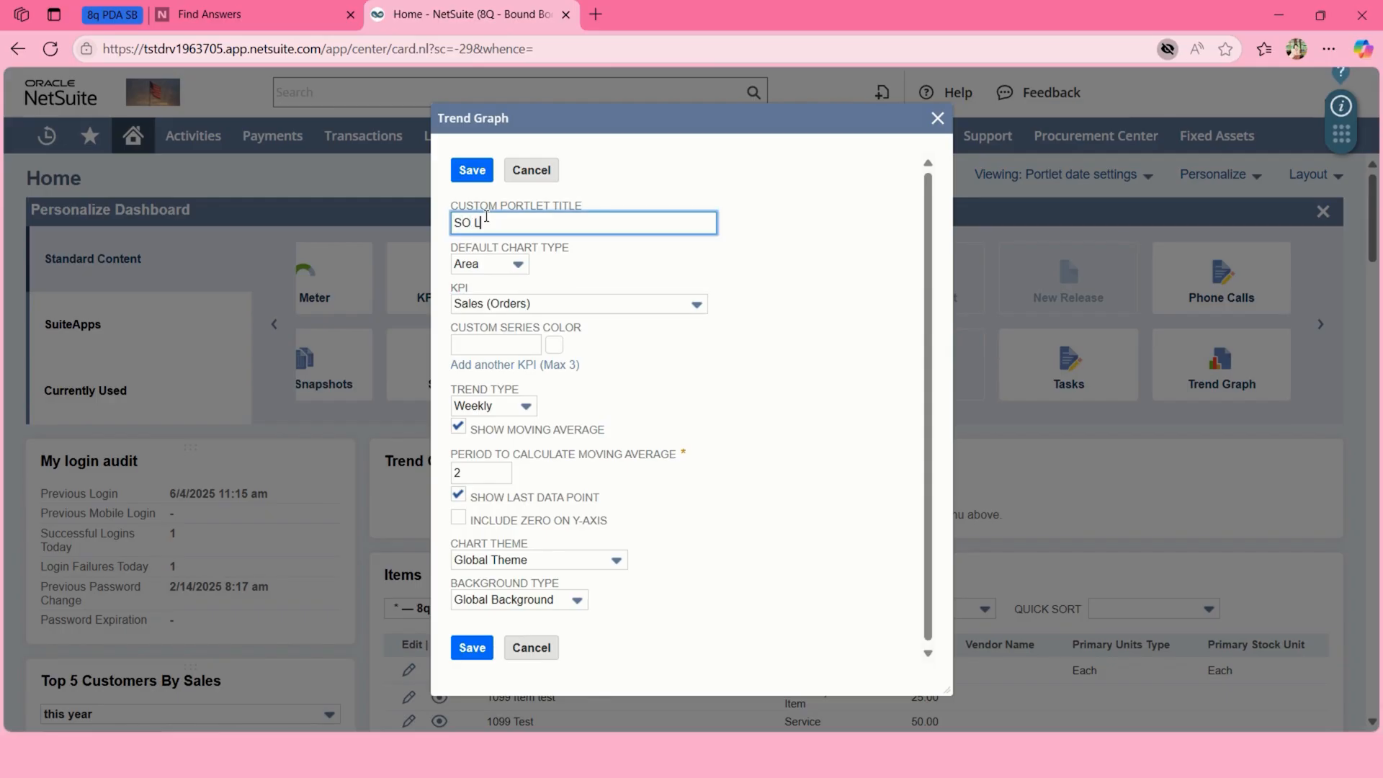
text(OG)
click(472, 170)
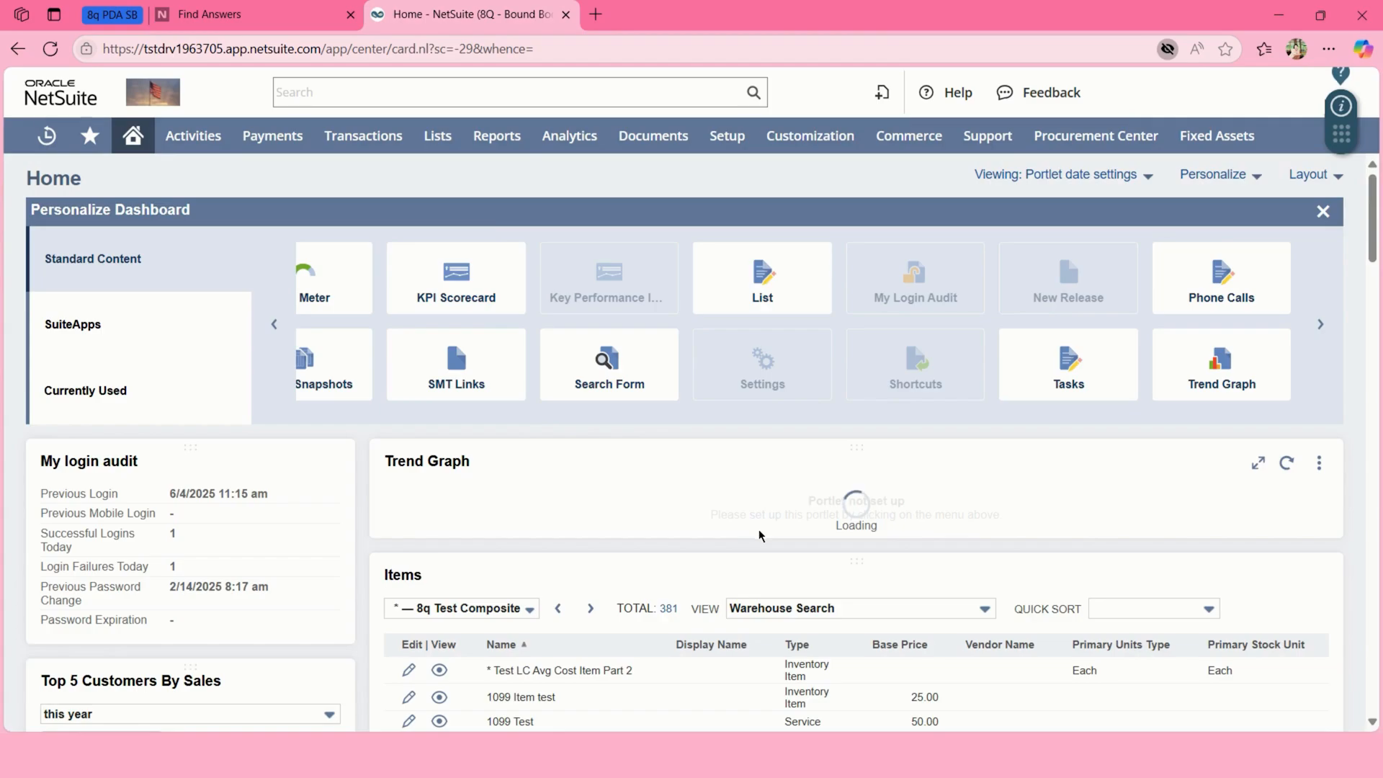
scroll(758, 529, down, 3)
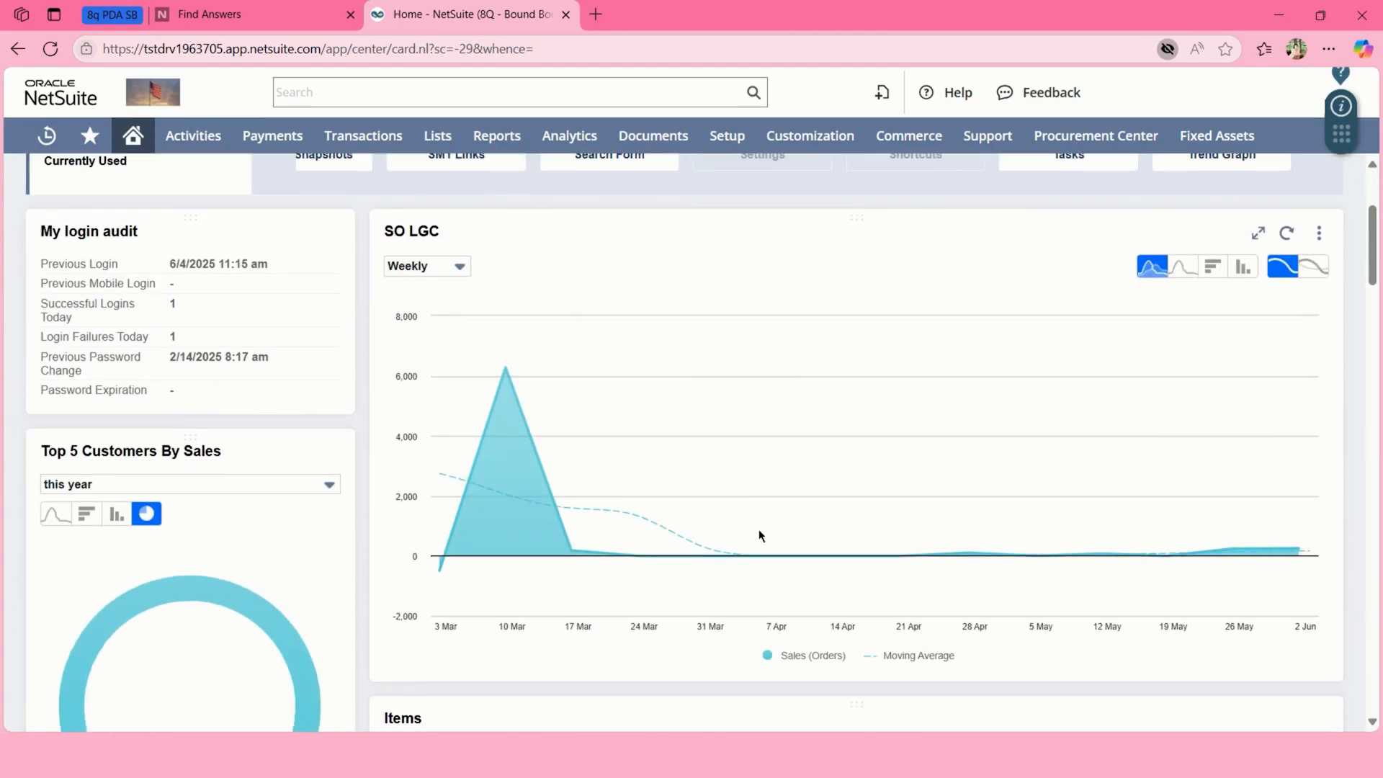
- Move the SO LGC trend graph into the narrow dashboard column, above the login audit portlet
scroll(758, 529, up, 3)
drag(703, 445, 196, 458)
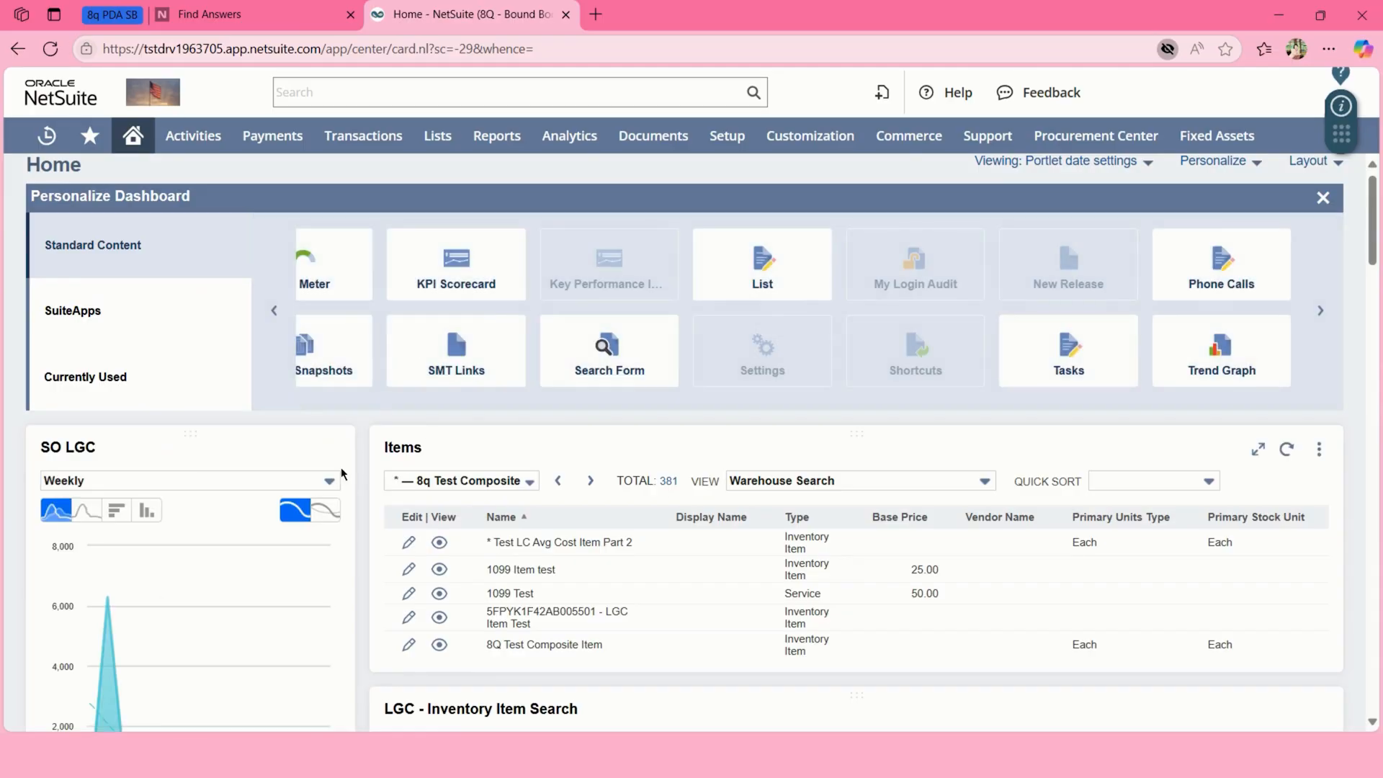
click(330, 437)
scroll(333, 463, down, 3)
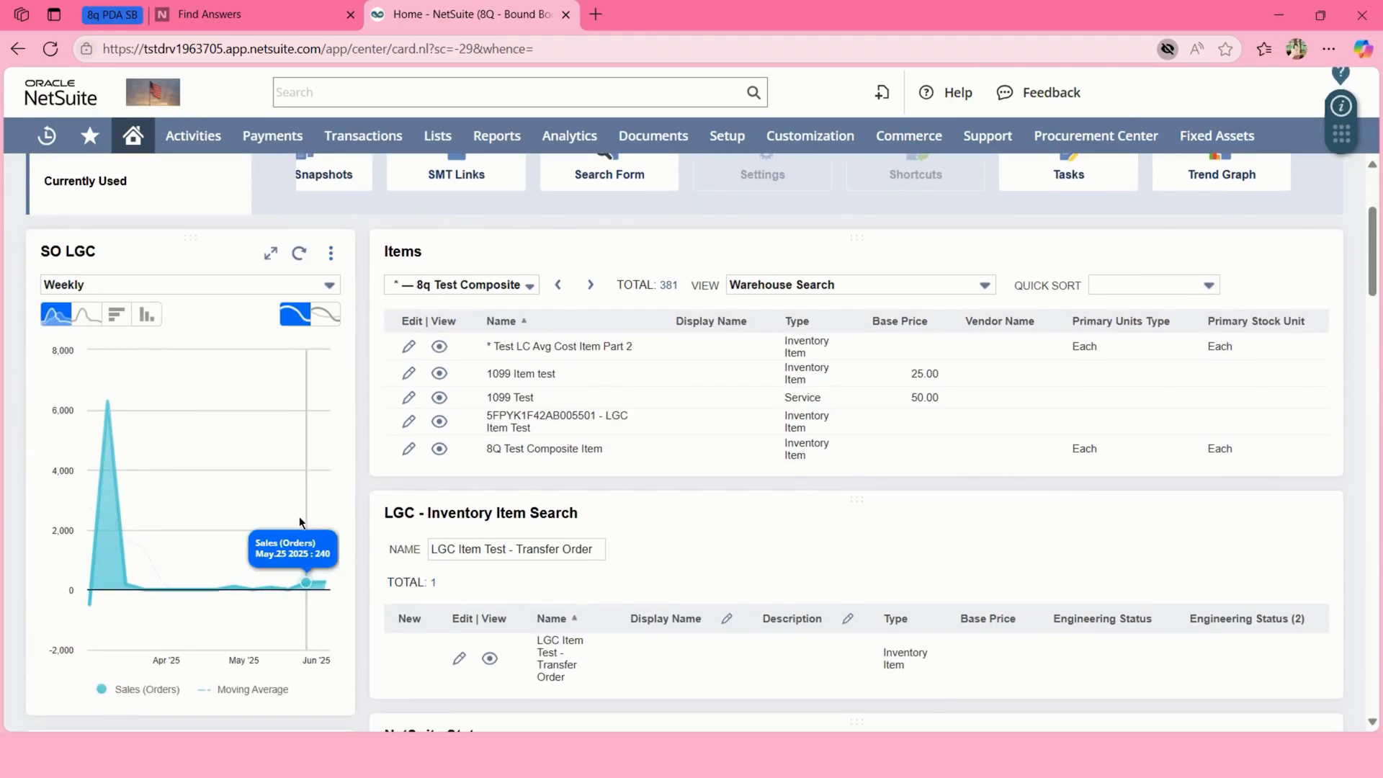
- Review the SuiteApps and Currently Used content categories of the dashboard personalization, browsing through all portlets in use
scroll(300, 516, up, 3)
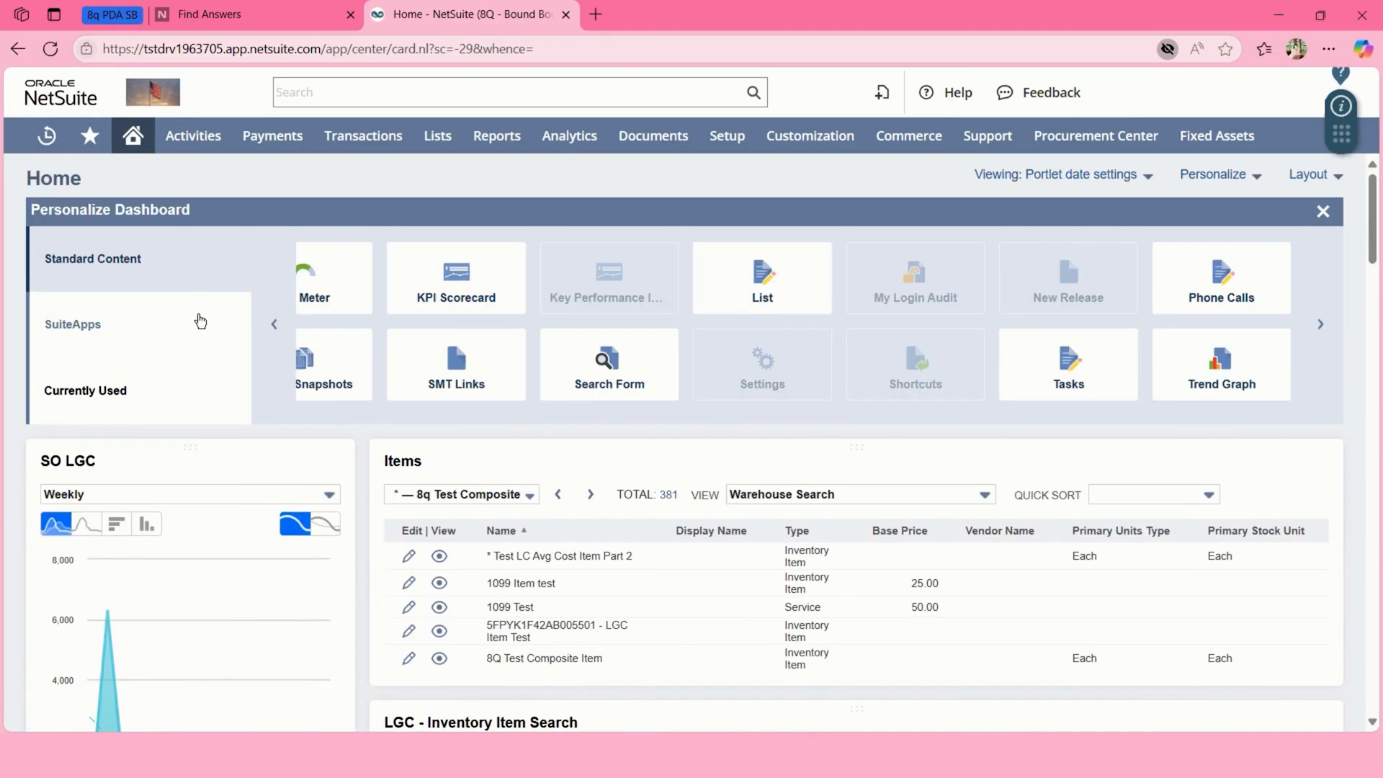
click(222, 315)
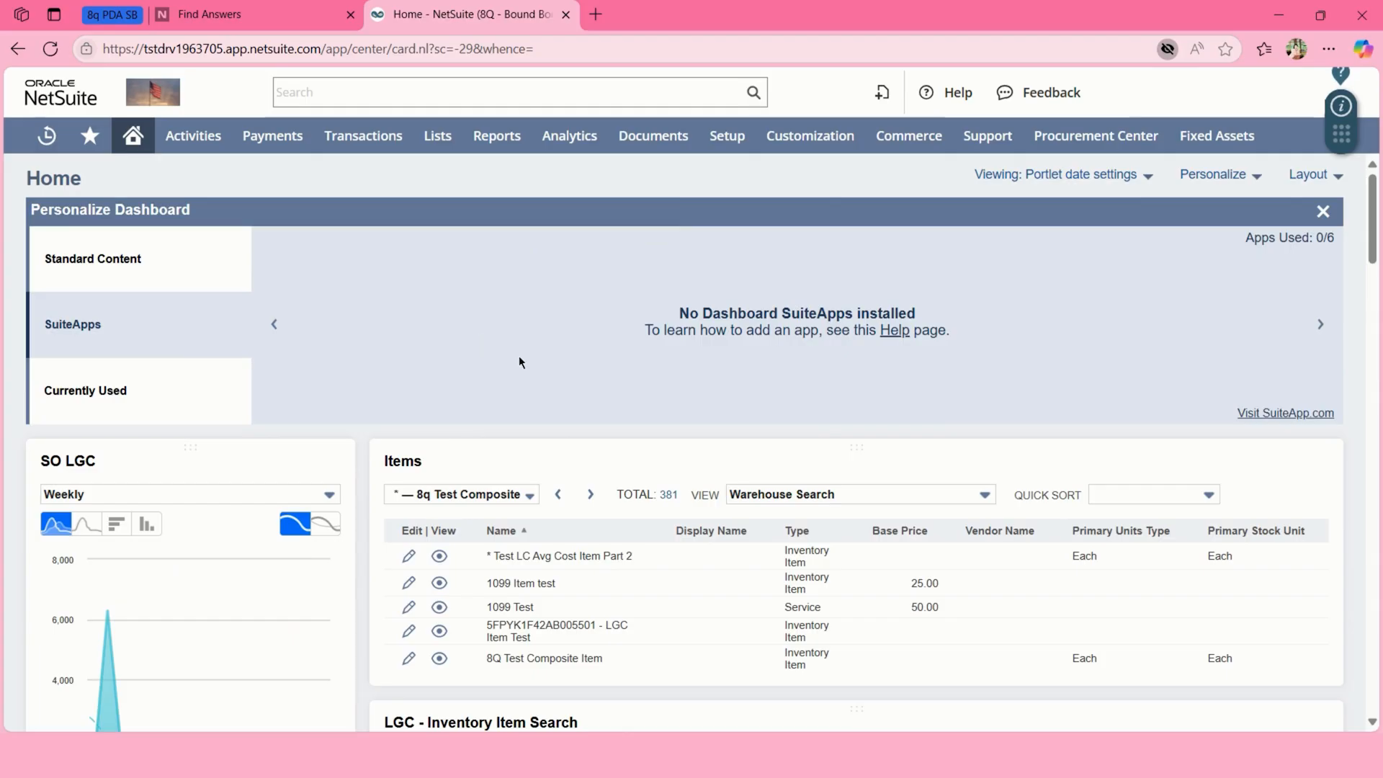
click(177, 409)
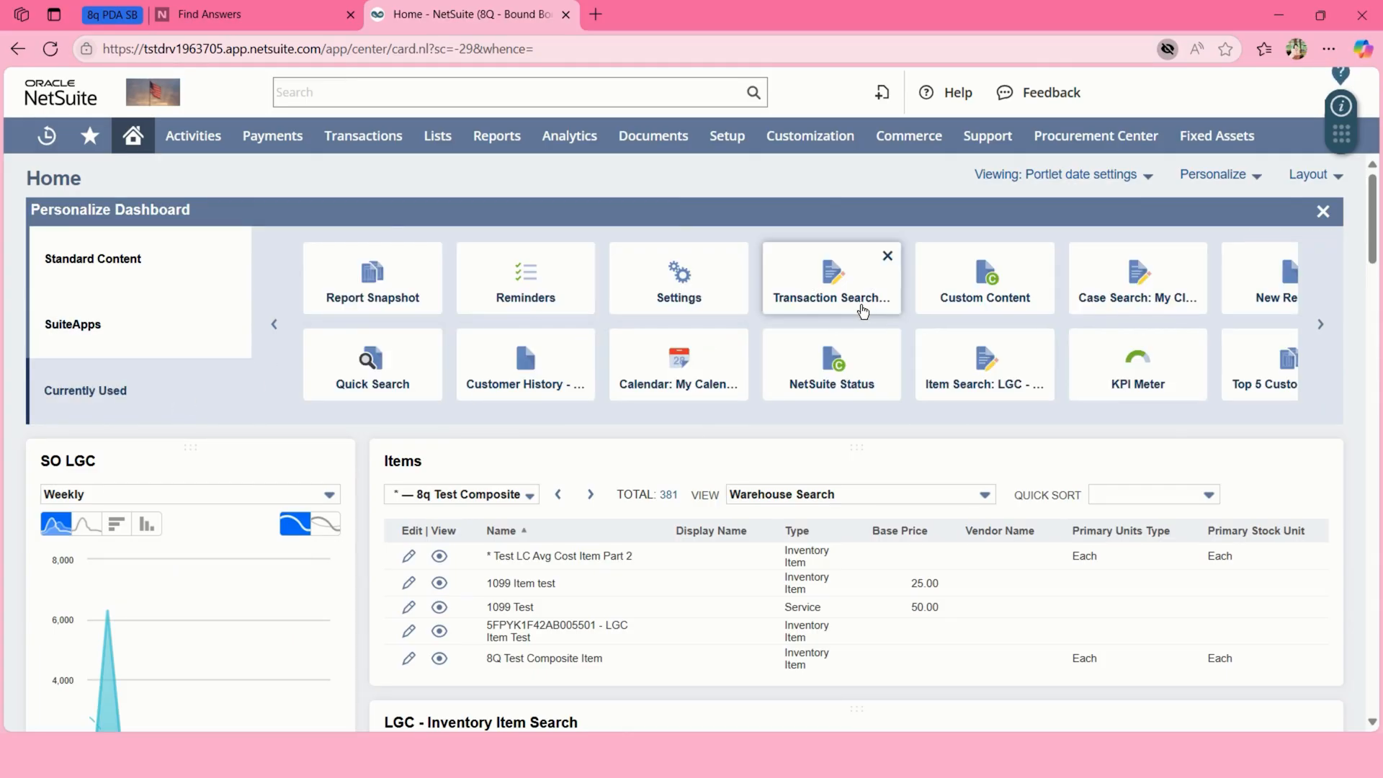
scroll(862, 311, right, 5)
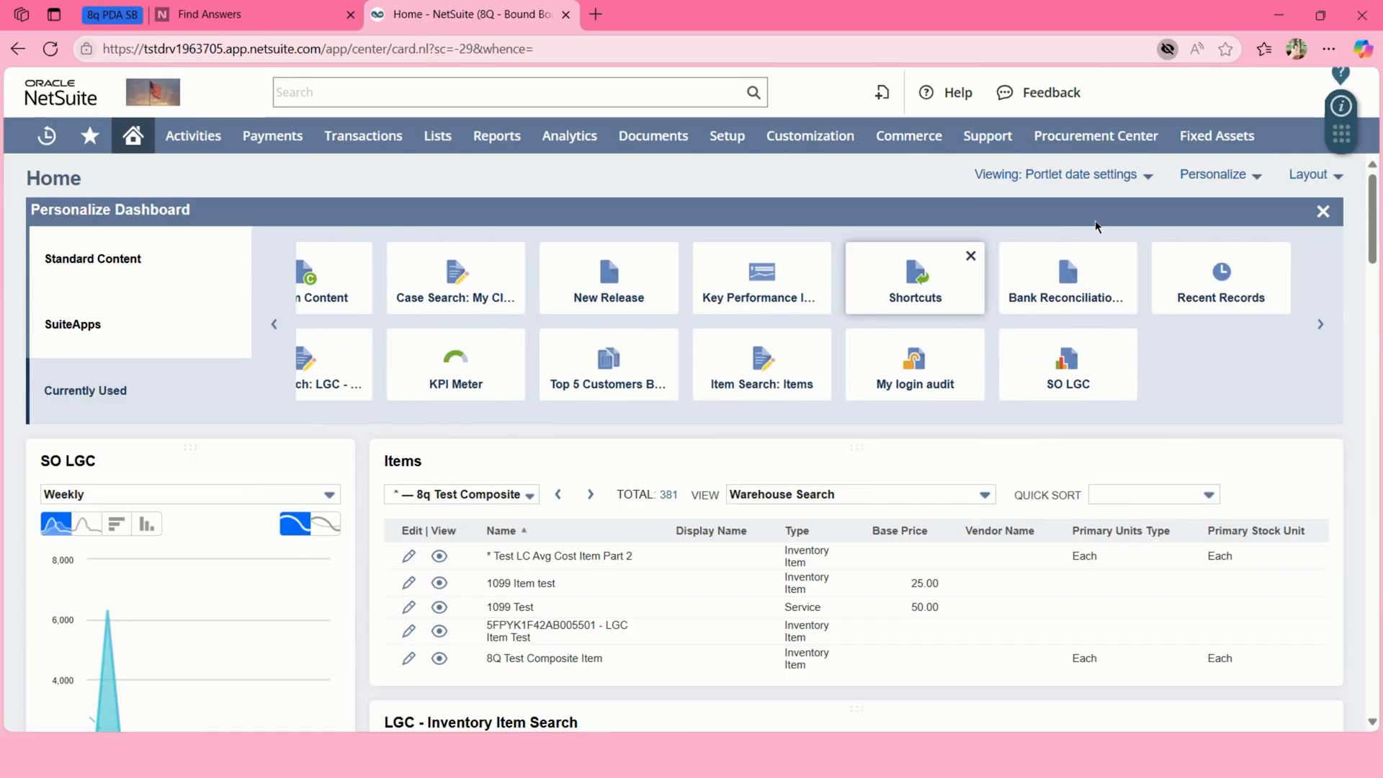
- Switch the dashboard layout to three columns with a wide centre column between two narrow ones
click(1334, 177)
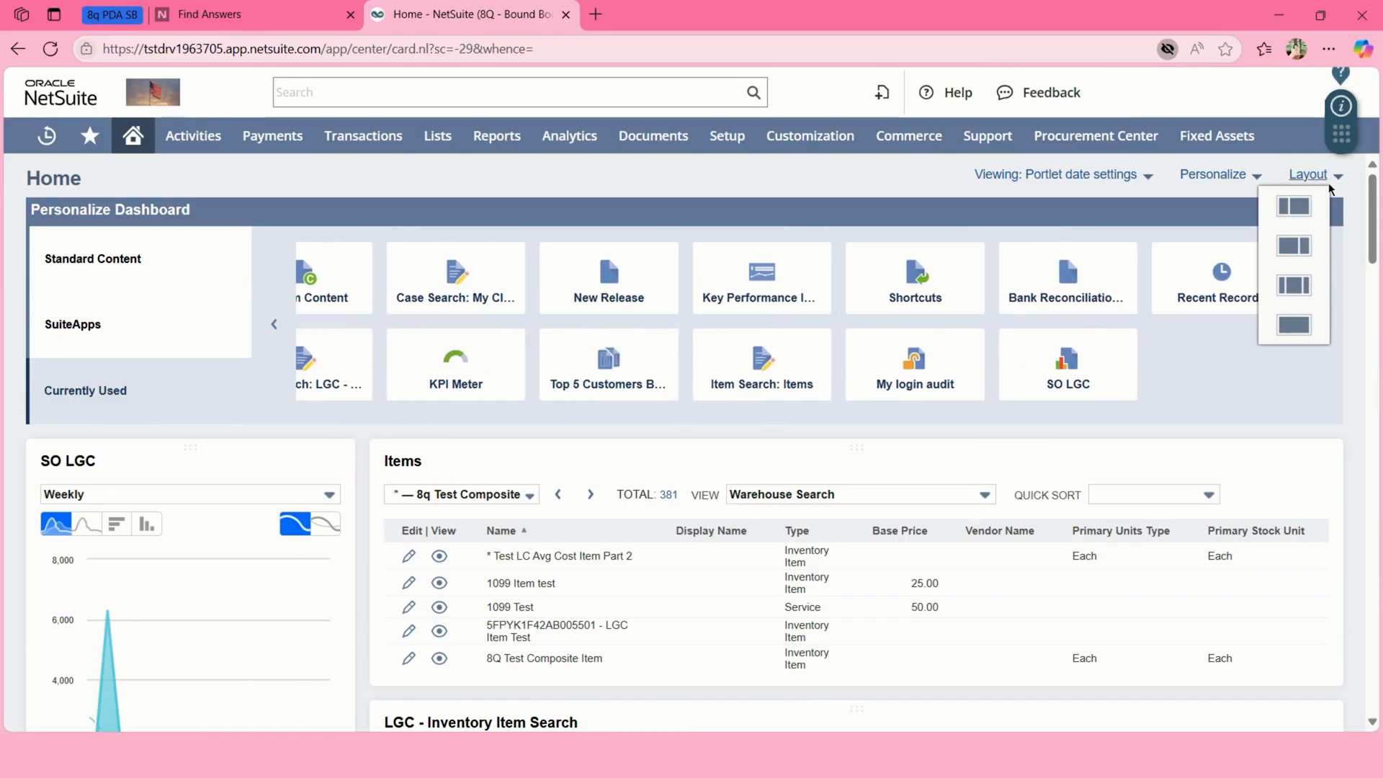
click(1310, 291)
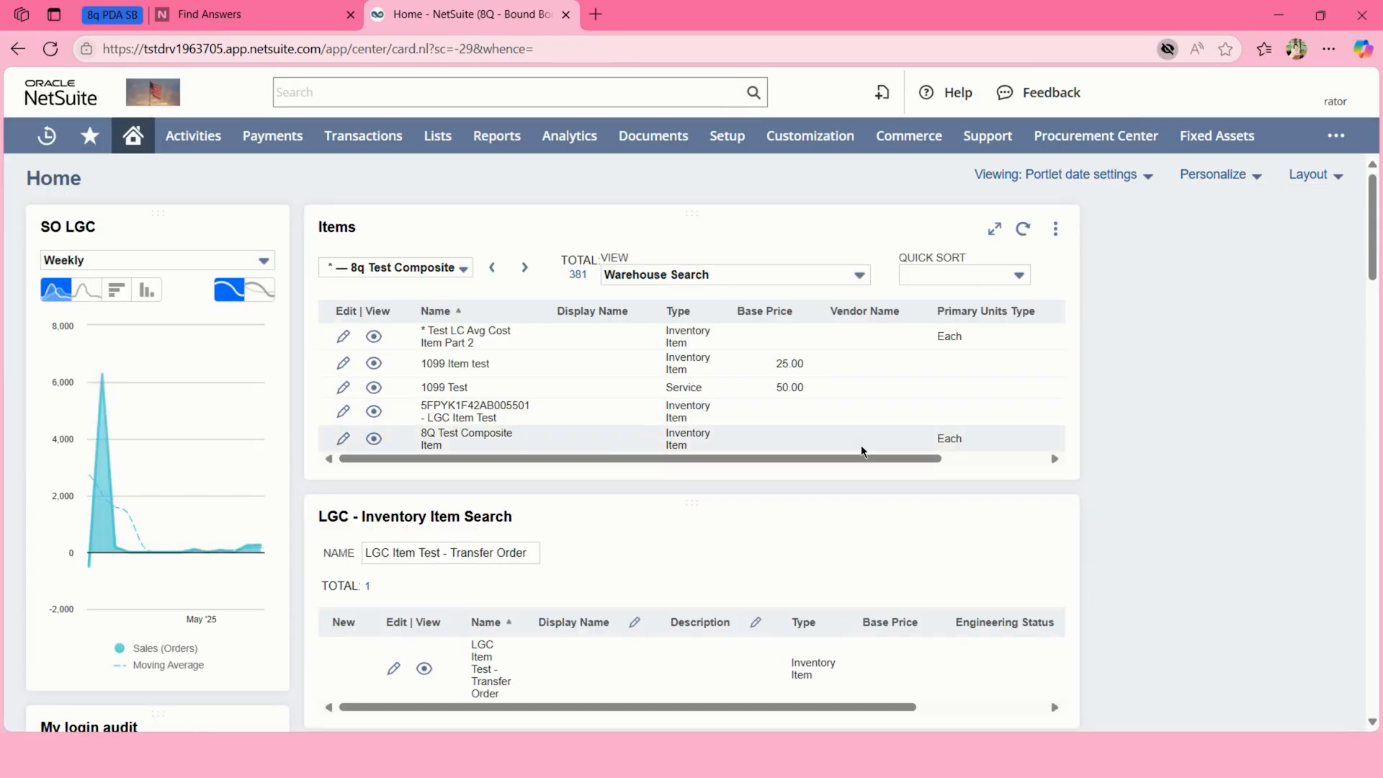
scroll(863, 452, down, 2)
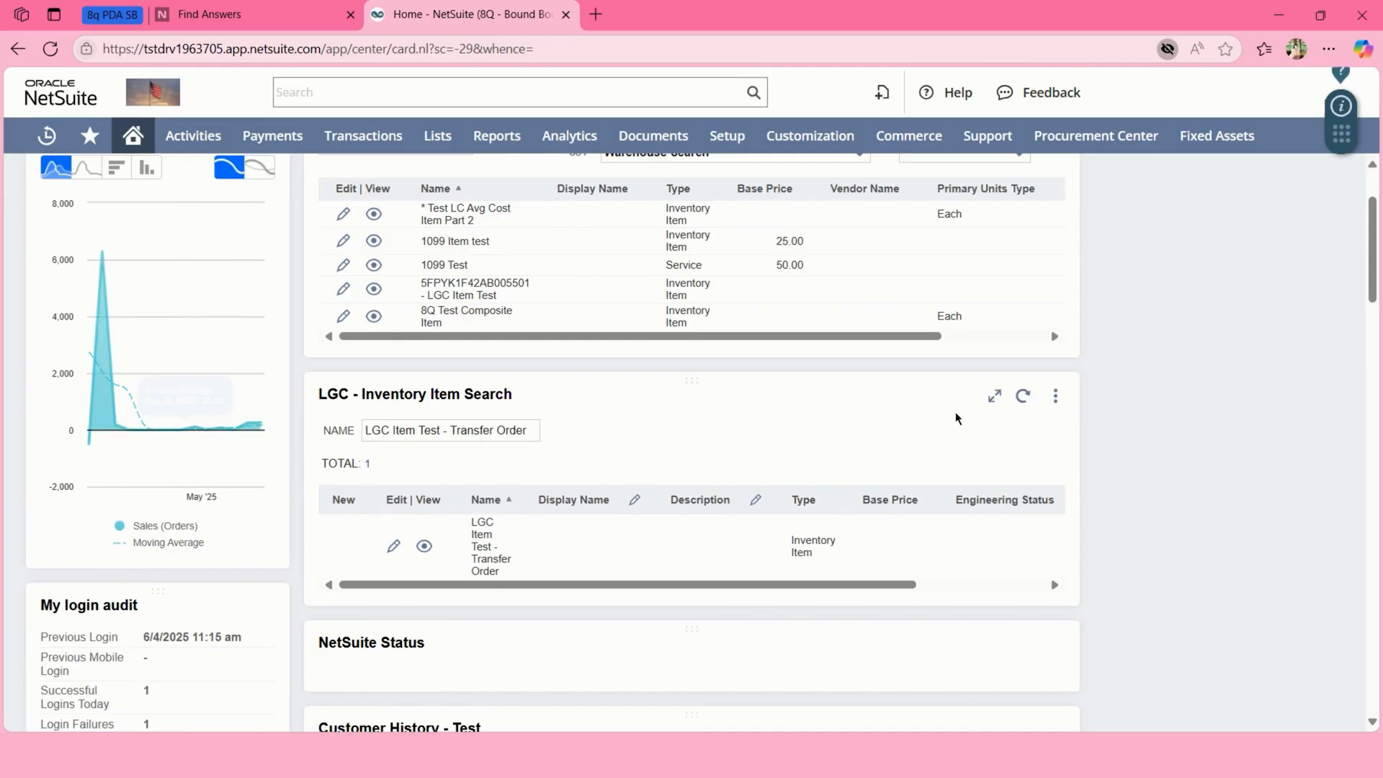
scroll(101, 374, up, 2)
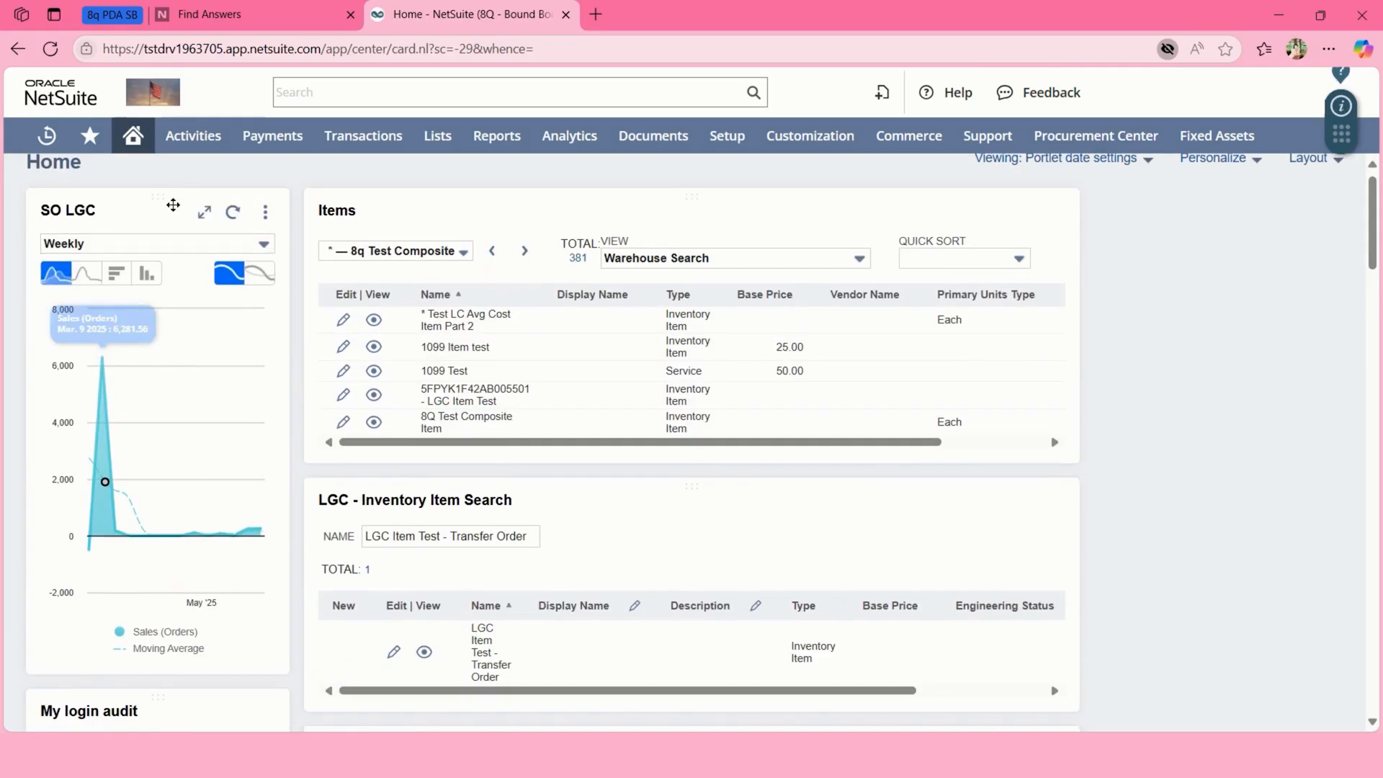
- Move the SO LGC trend graph into the empty third column and place the Top 5 Customers By Sales portlet below it
drag(173, 205, 1176, 250)
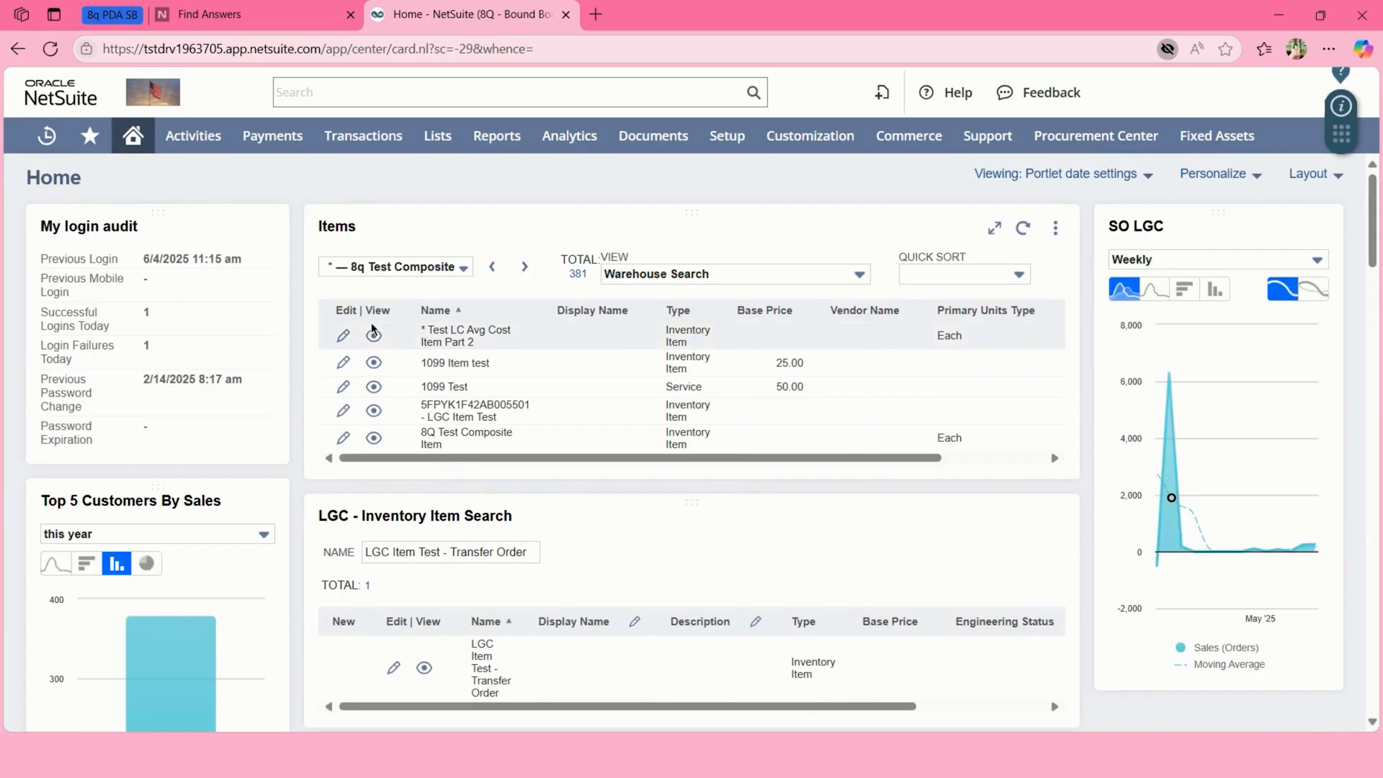
scroll(205, 406, down, 5)
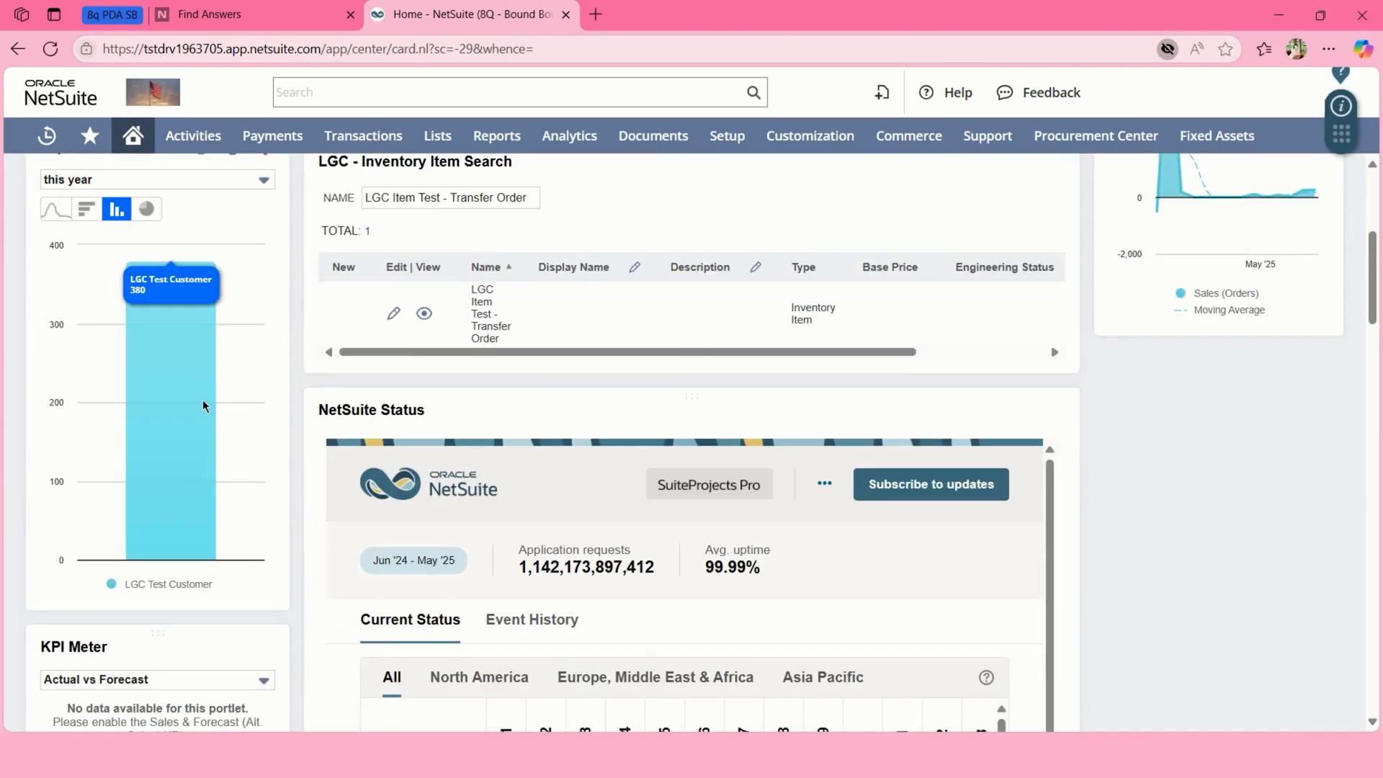
drag(158, 216, 1143, 425)
scroll(791, 469, down, 4)
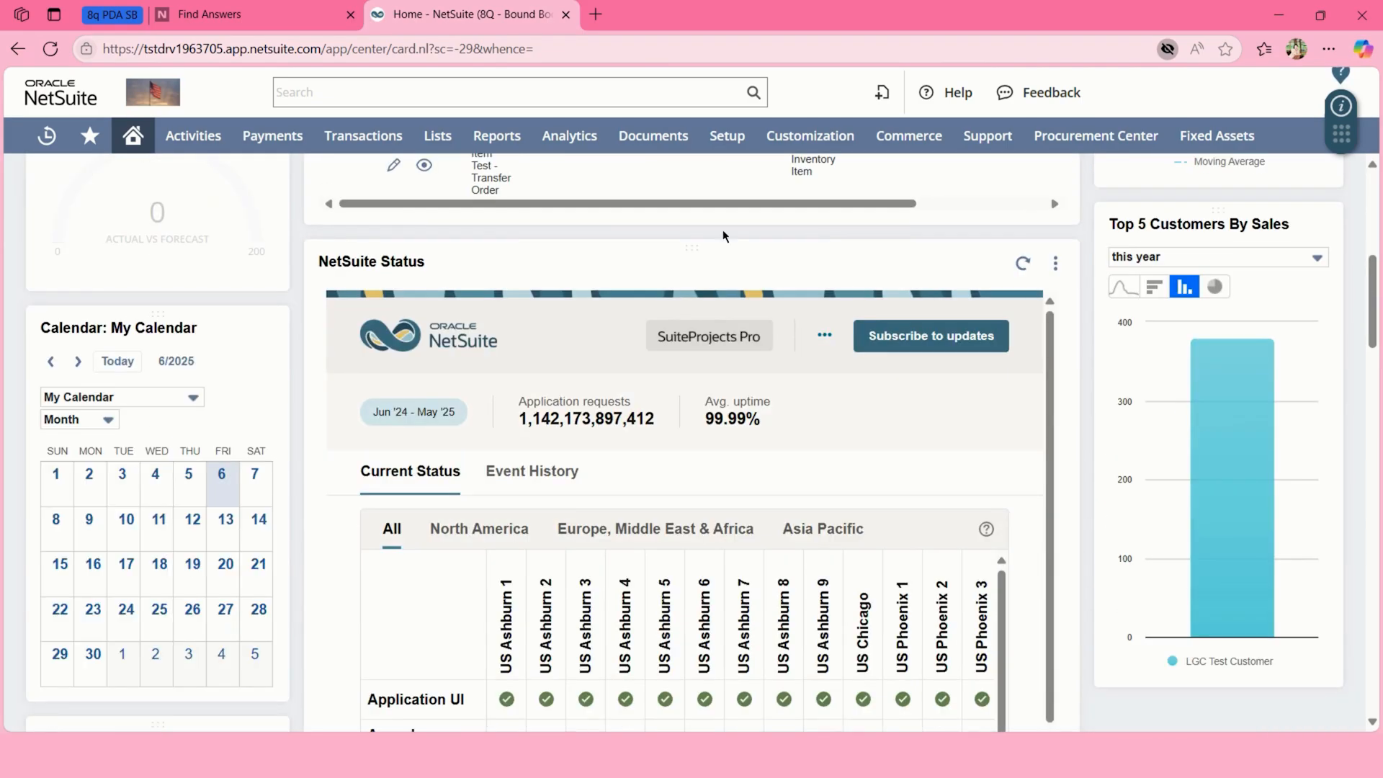
- Remove the KPI Meter portlet and move the LGC - Inventory Item Search portlet into the first narrow column, between login audit and calendar
scroll(735, 333, up, 4)
click(265, 285)
click(247, 470)
drag(735, 318, 238, 303)
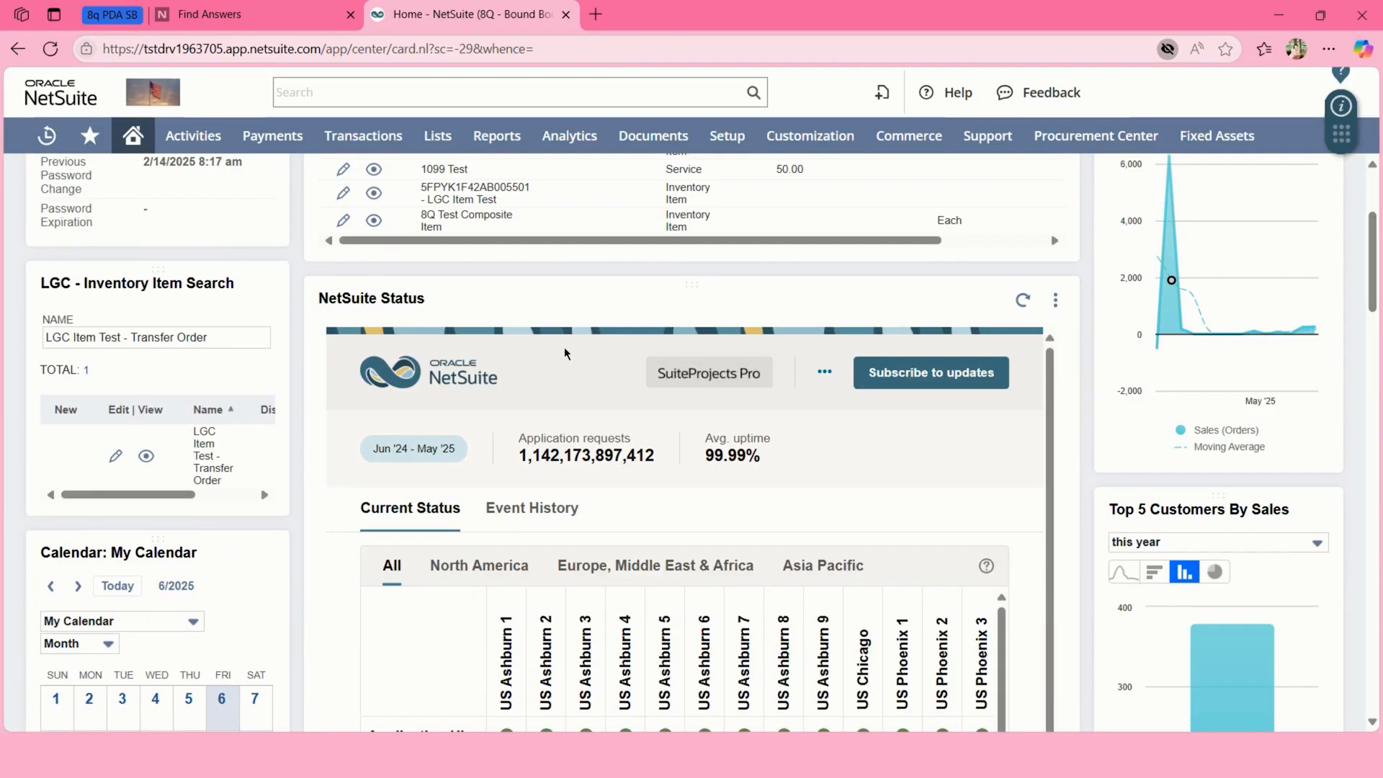